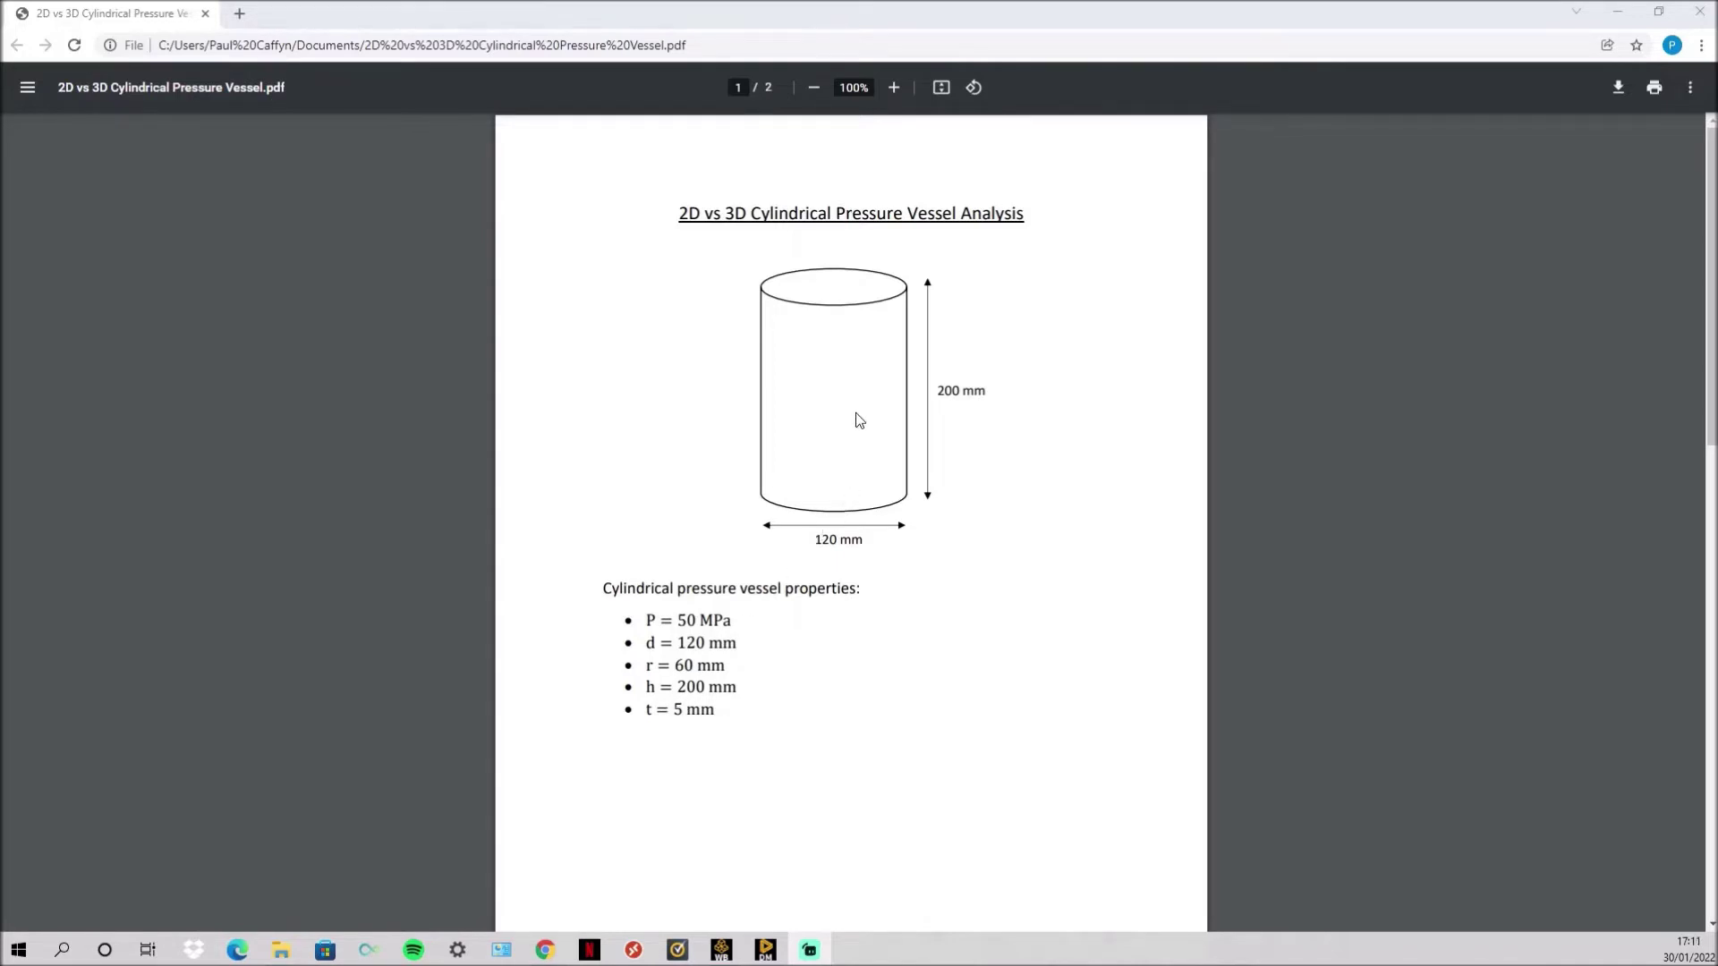
# Review the PDF's cylindrical pressure vessel properties and its hoop and axial stress calculations
pyautogui.scroll(-8, 640, 559)
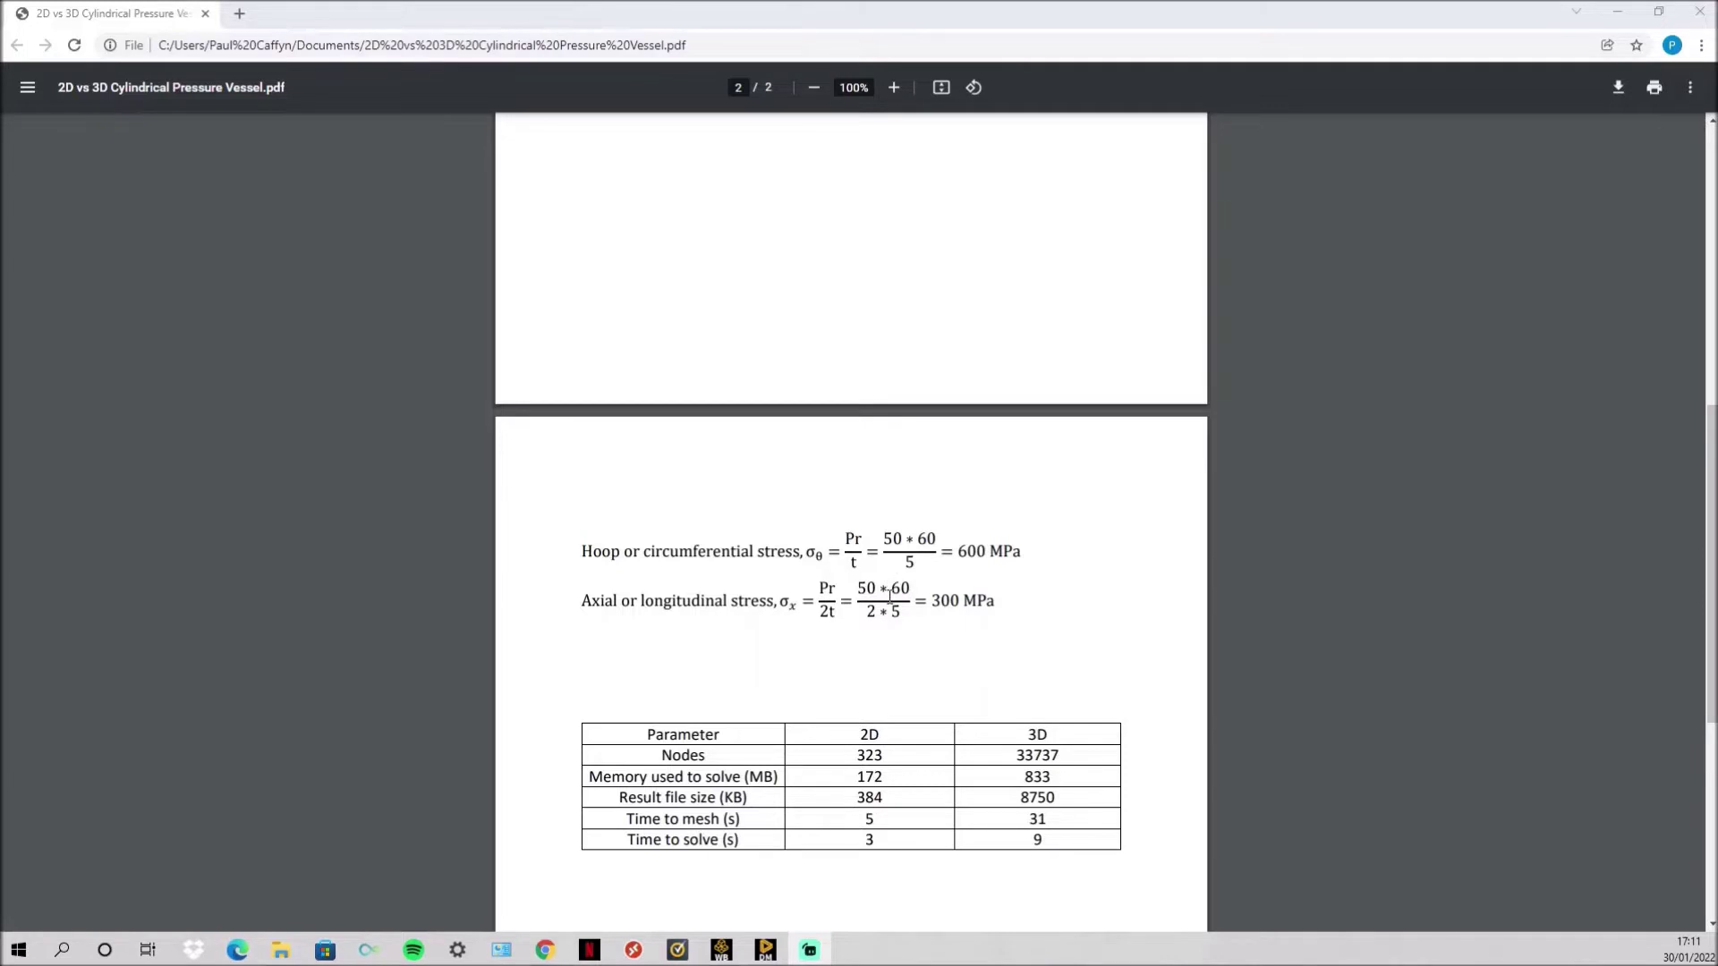
pyautogui.scroll(6, 888, 610)
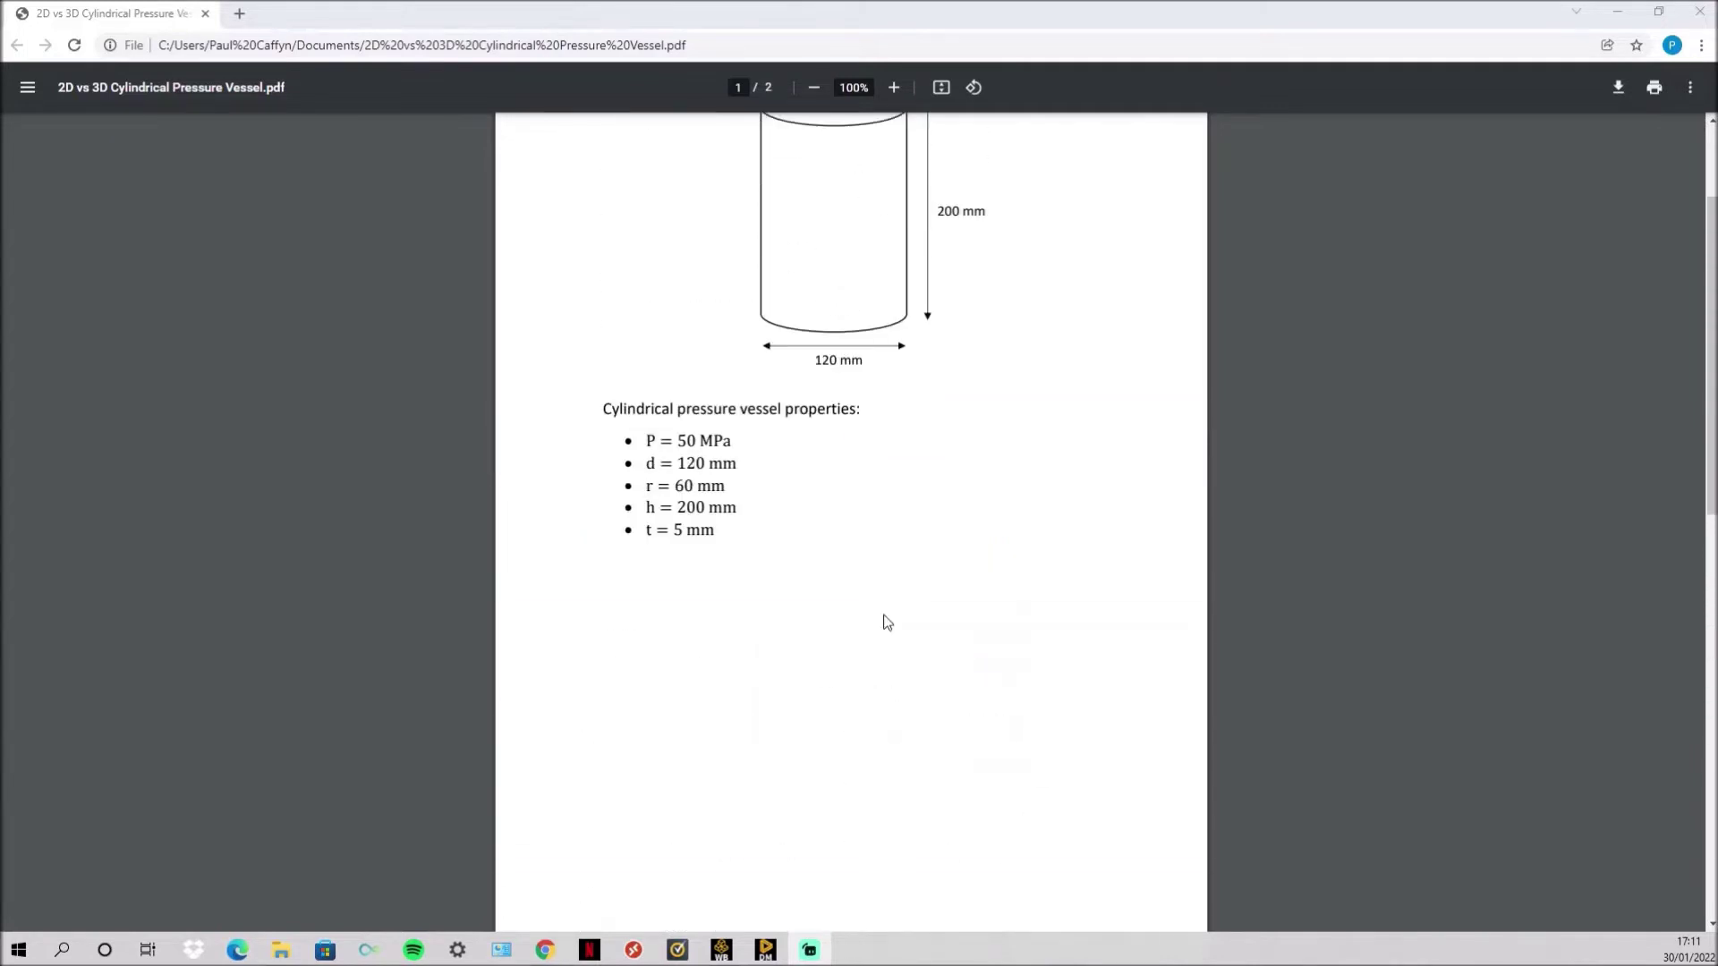
pyautogui.scroll(-3, 886, 621)
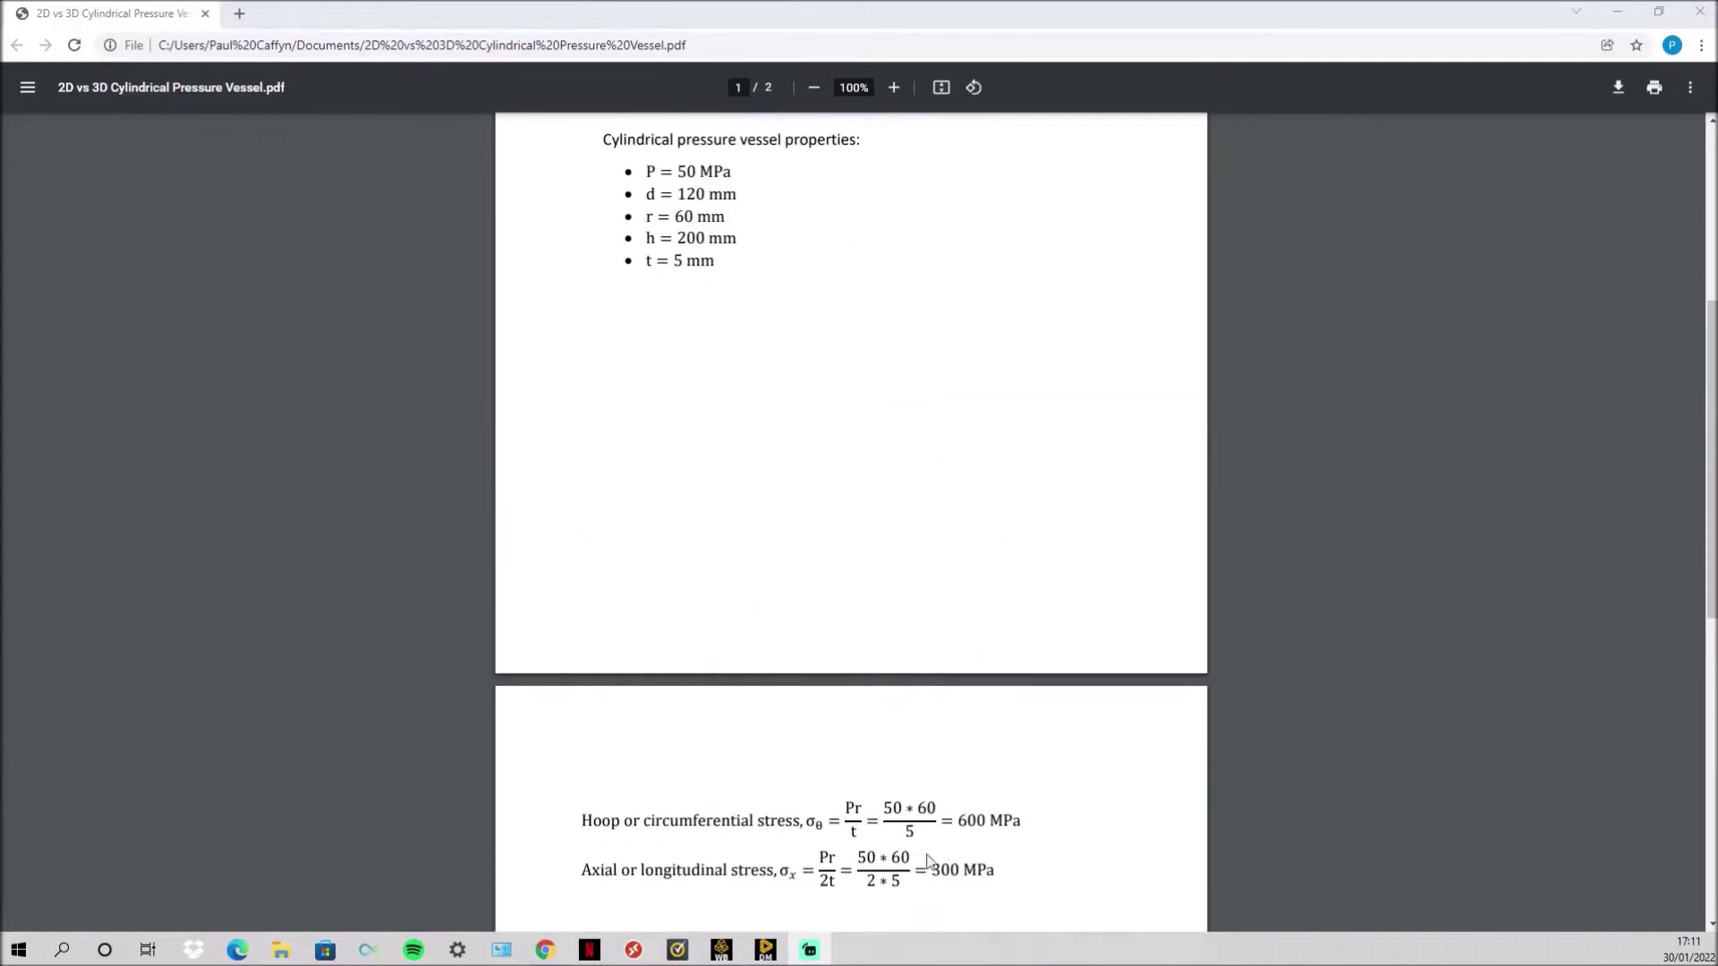
# Switch to the 2D Cylindrical vessel geometry in DesignModeler and inspect the dimensions of Sketch1 on the XY plane
pyautogui.hotkey('alt', 'Tab')
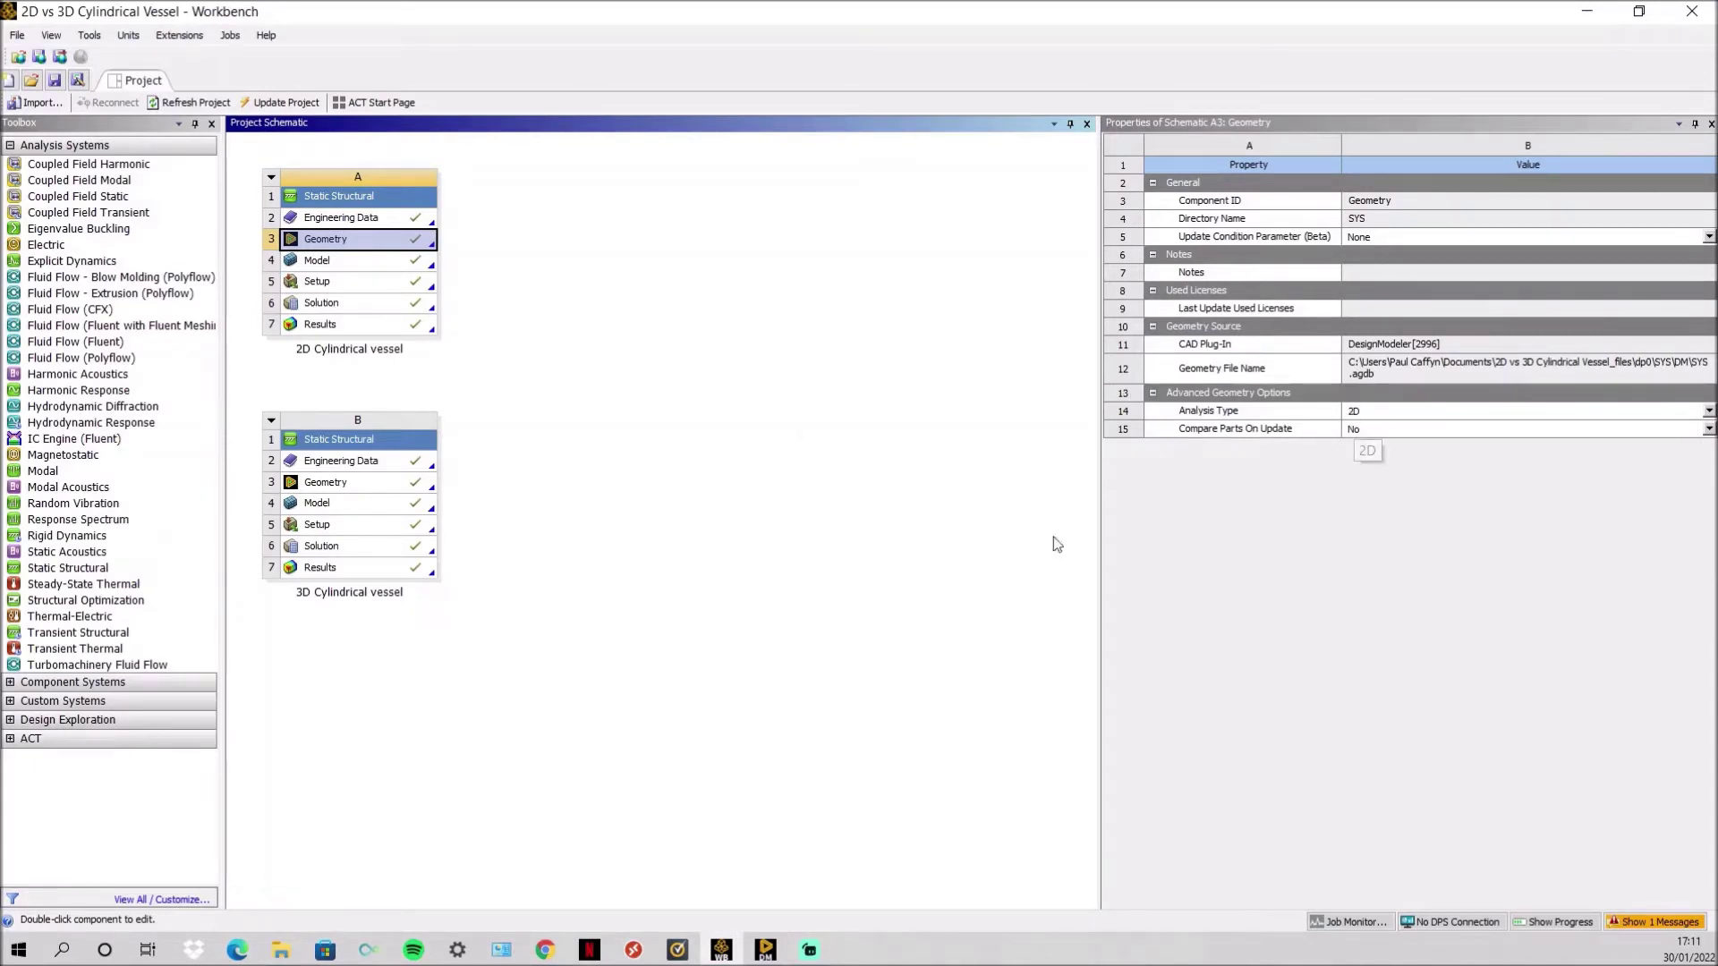
pyautogui.moveTo(753, 959)
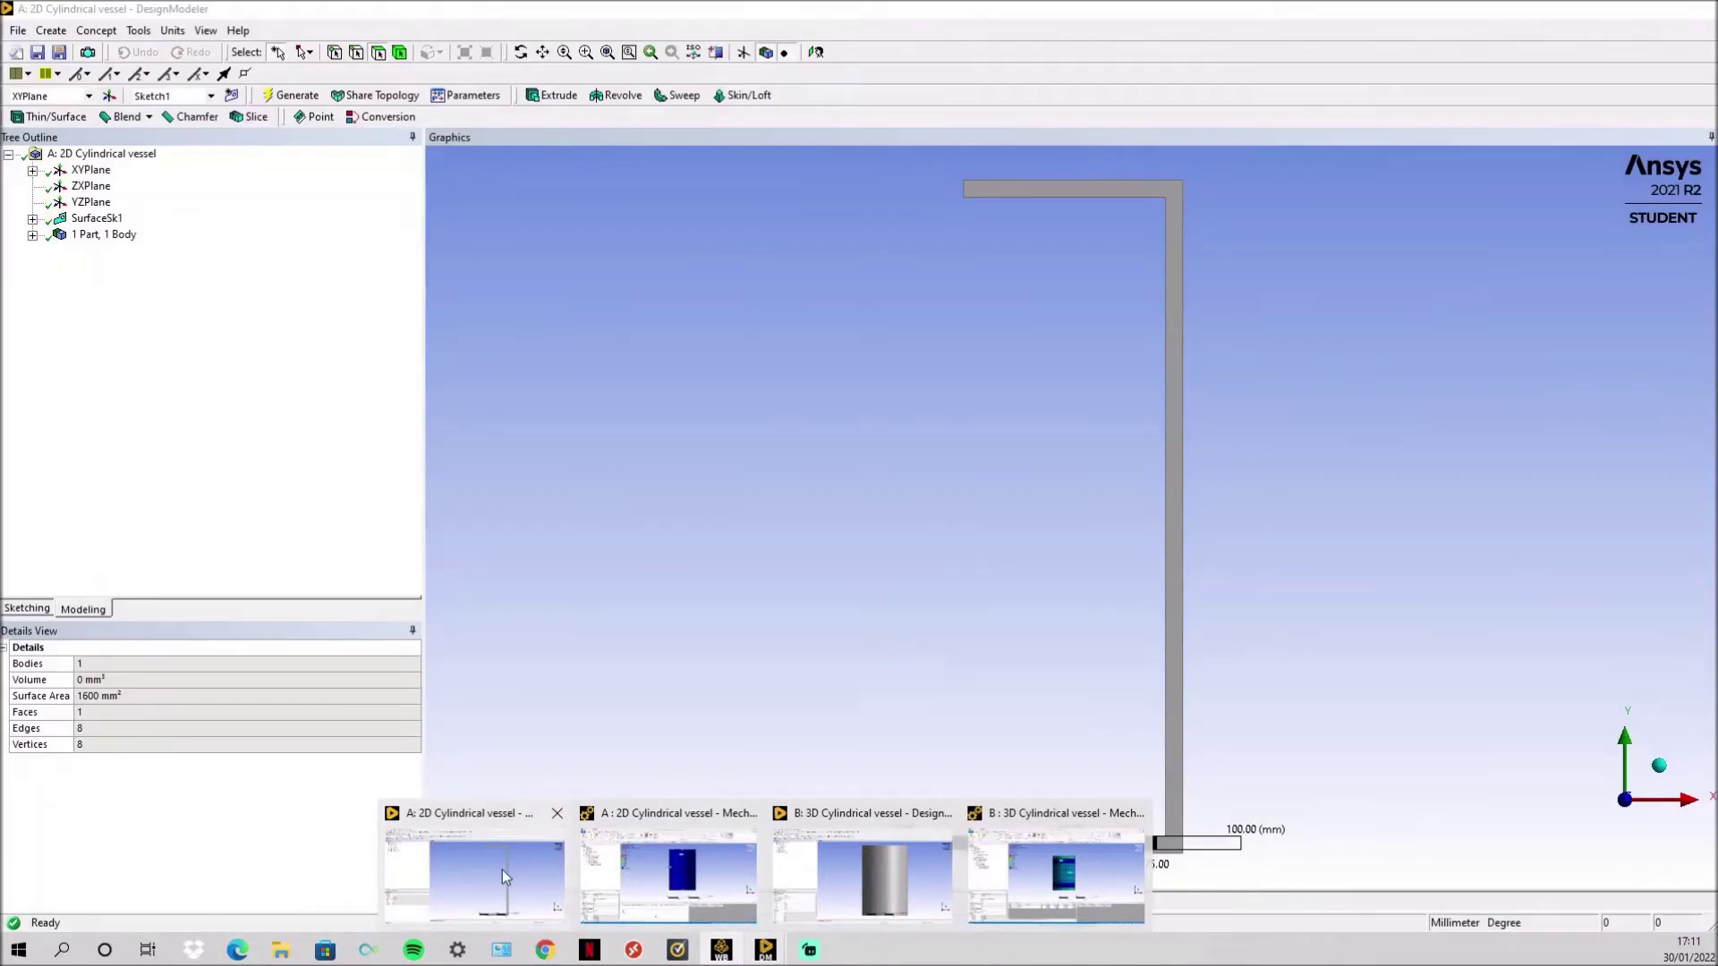
pyautogui.click(502, 870)
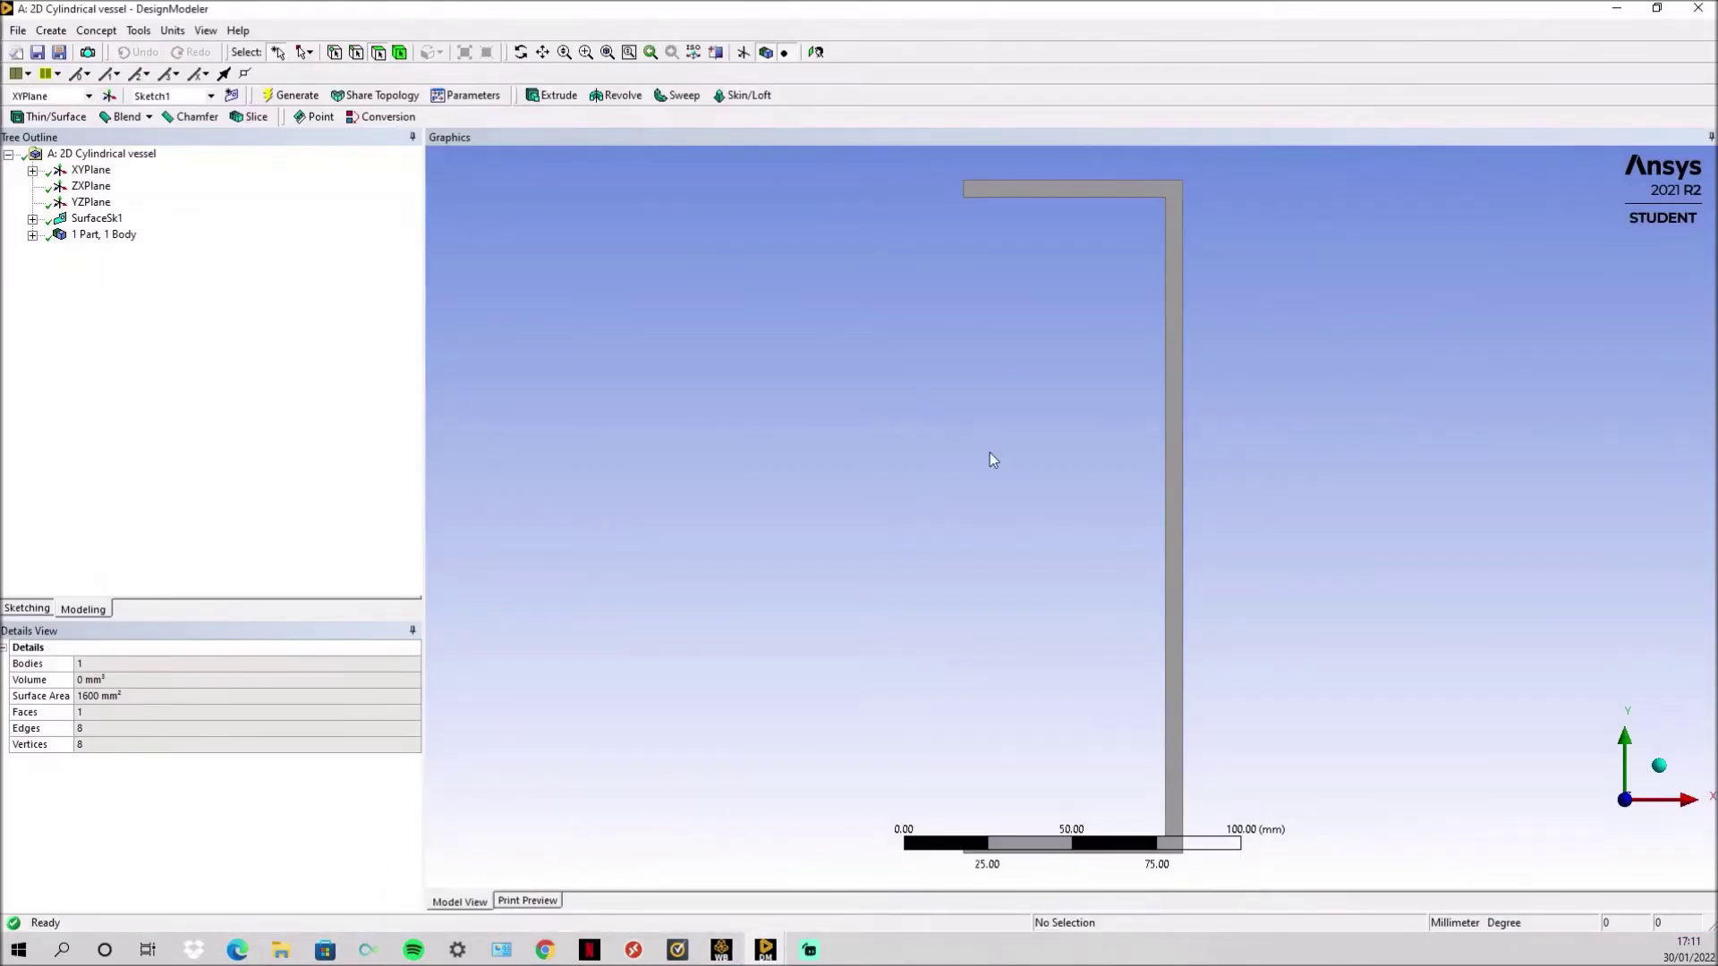
pyautogui.click(32, 170)
pyautogui.click(115, 186)
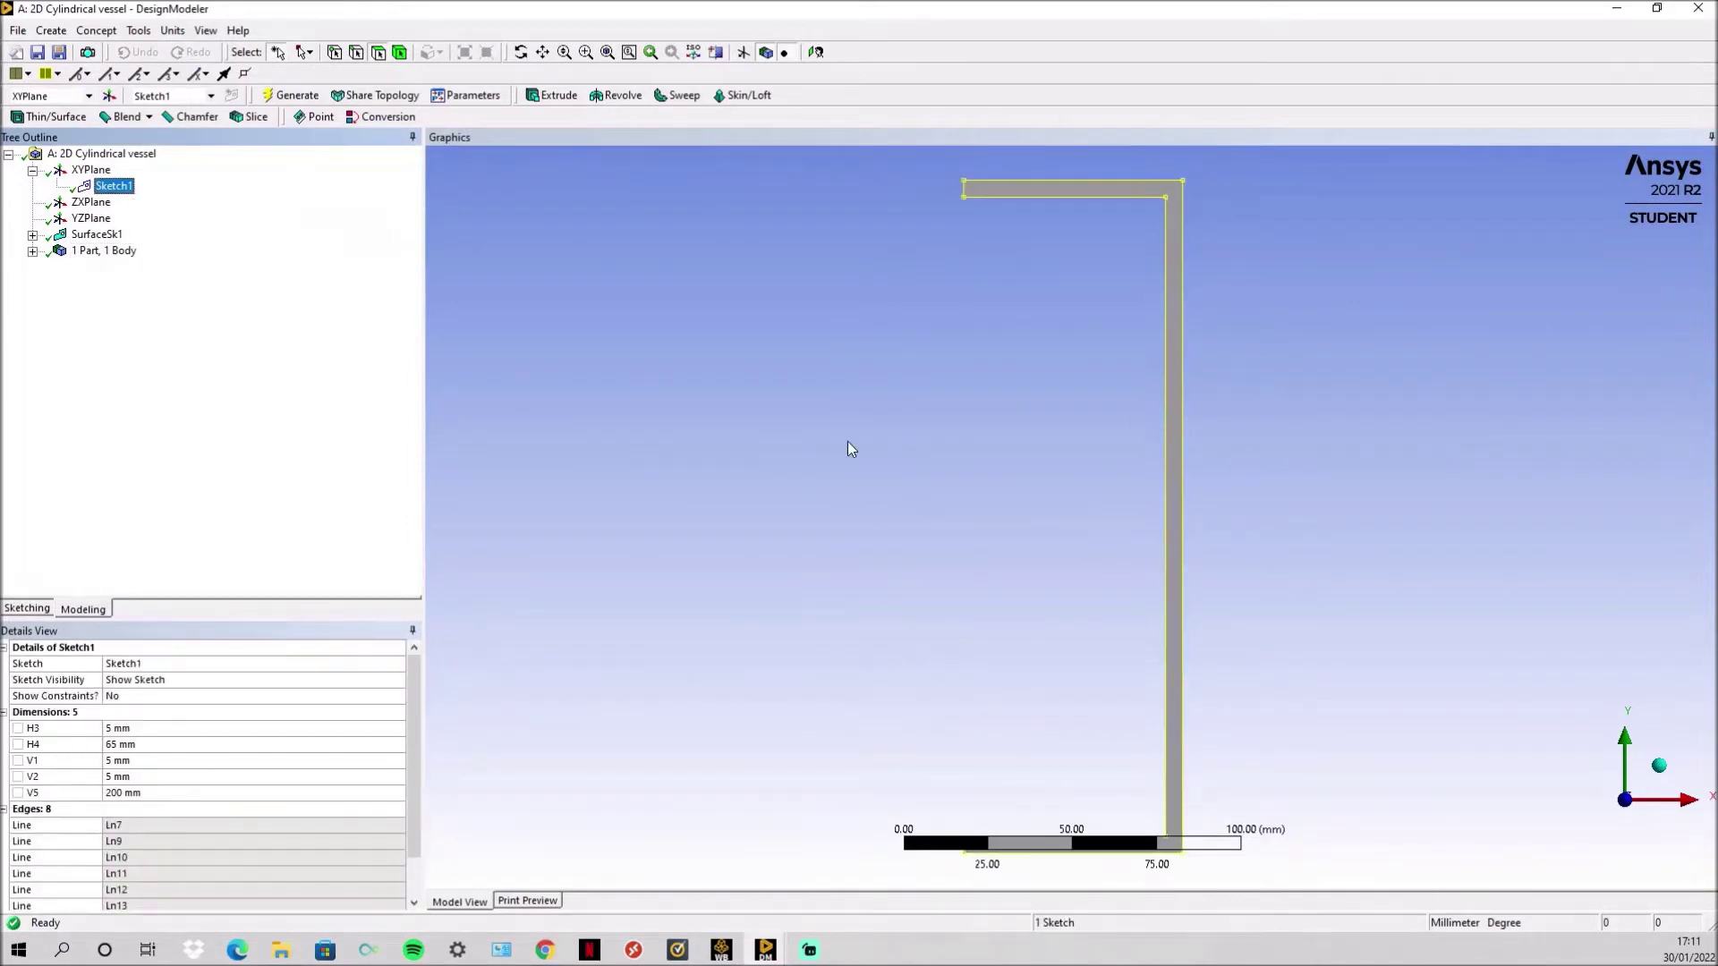
# Switch to the 2D vessel in Mechanical and inspect its symmetry settings and its mesh, including the method and body sizing
pyautogui.click(119, 238)
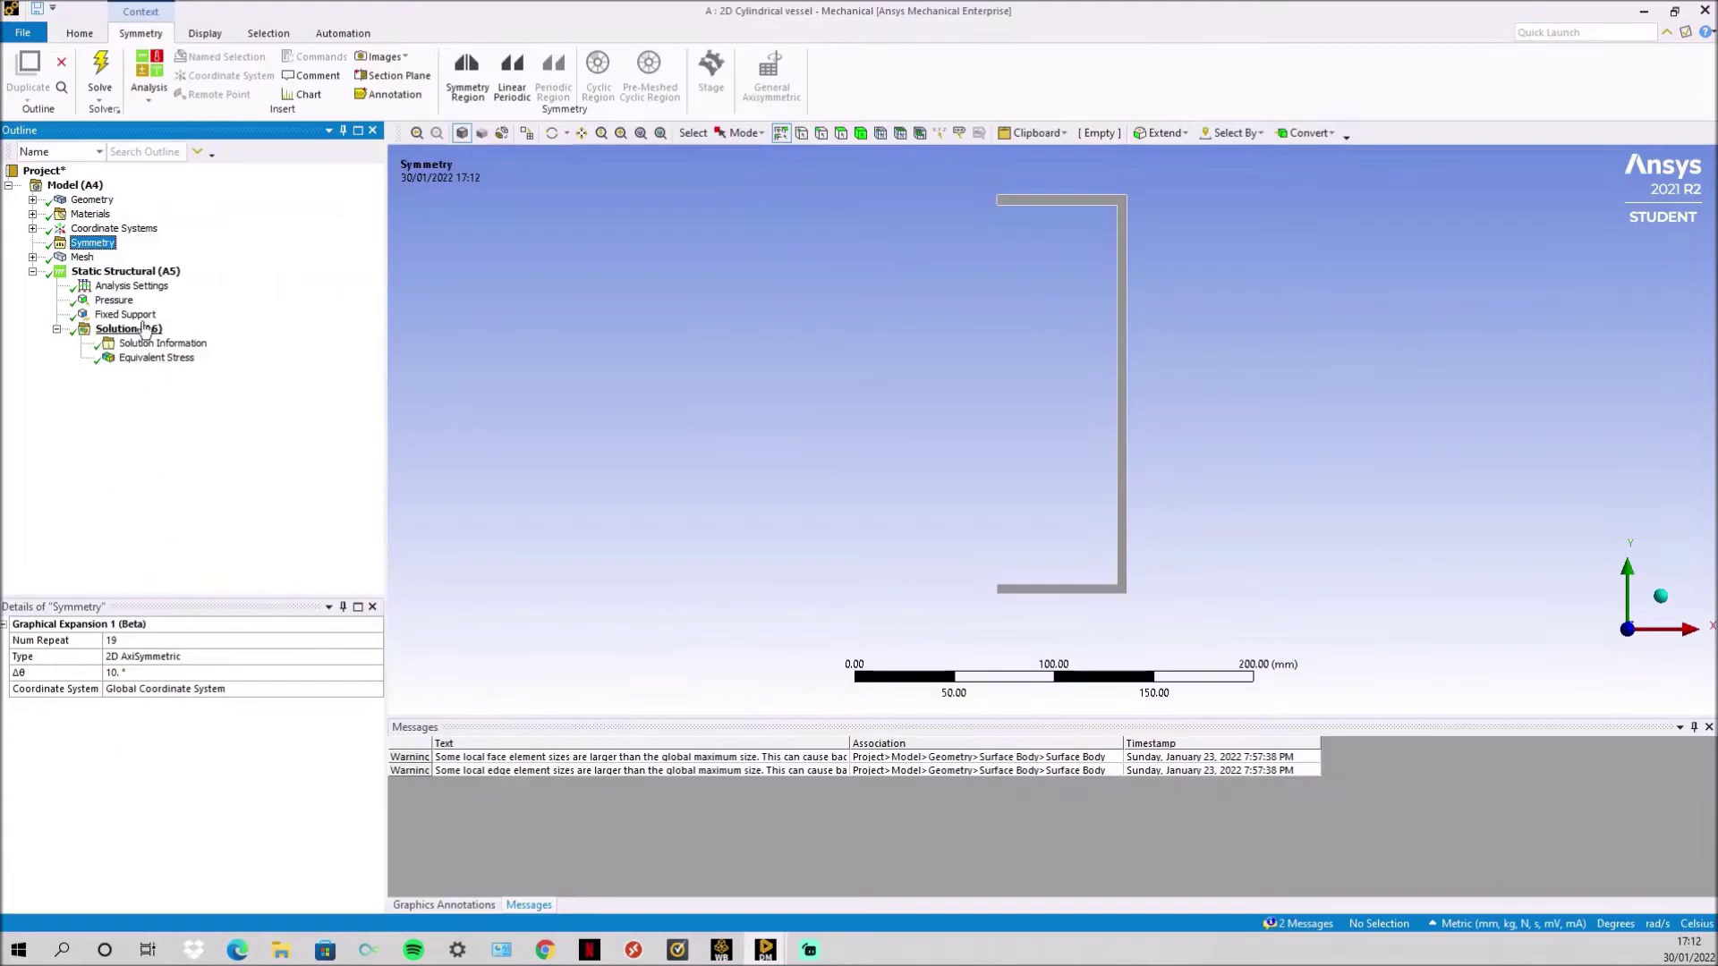
pyautogui.click(82, 258)
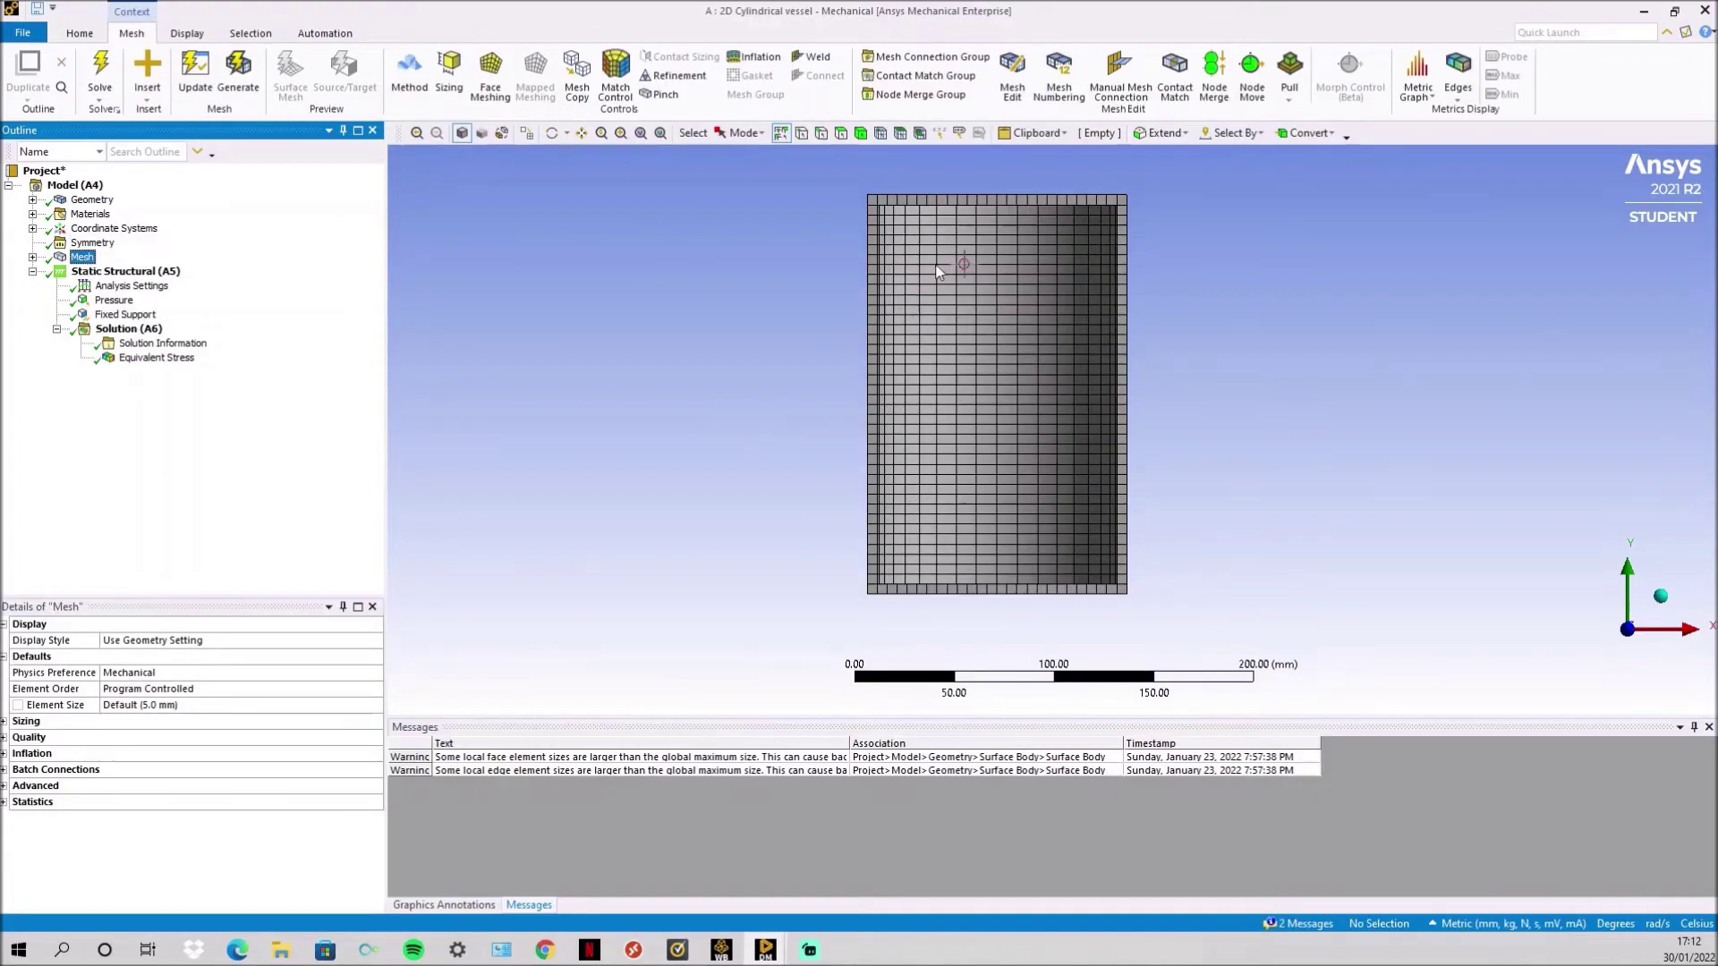
pyautogui.moveTo(936, 268)
pyautogui.mouseDown(button='middle')
pyautogui.moveTo(940, 384)
pyautogui.moveTo(932, 277)
pyautogui.moveTo(966, 277)
pyautogui.mouseUp(button='middle')
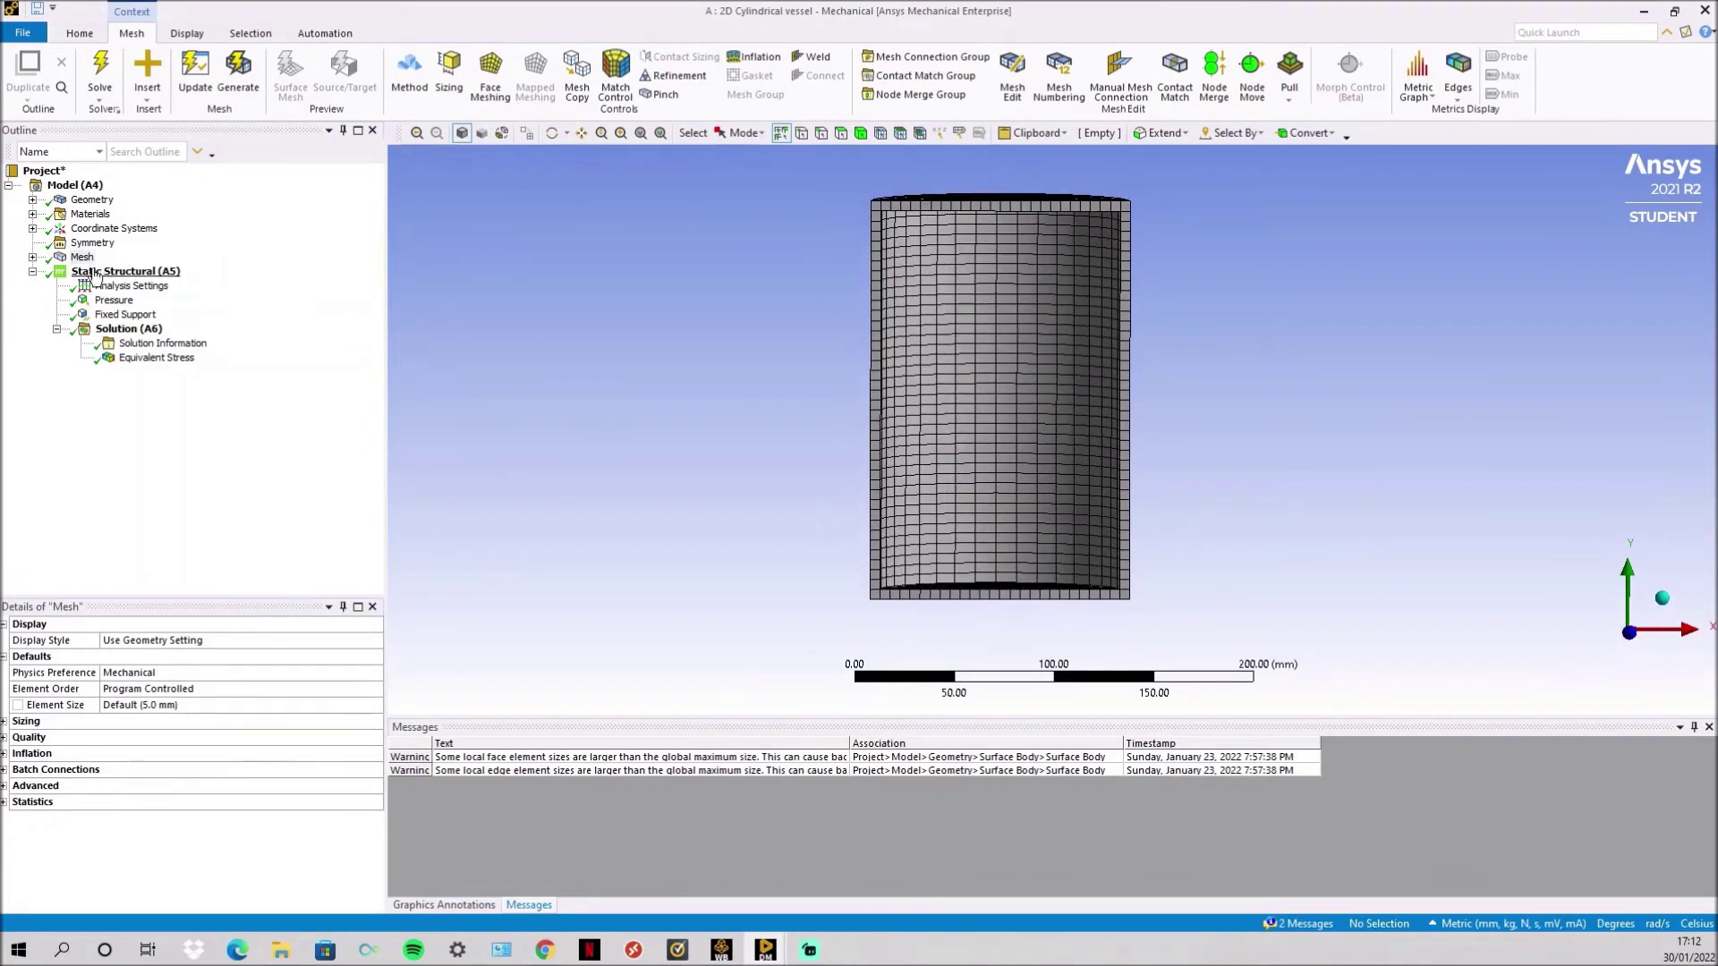
pyautogui.click(32, 257)
pyautogui.click(134, 271)
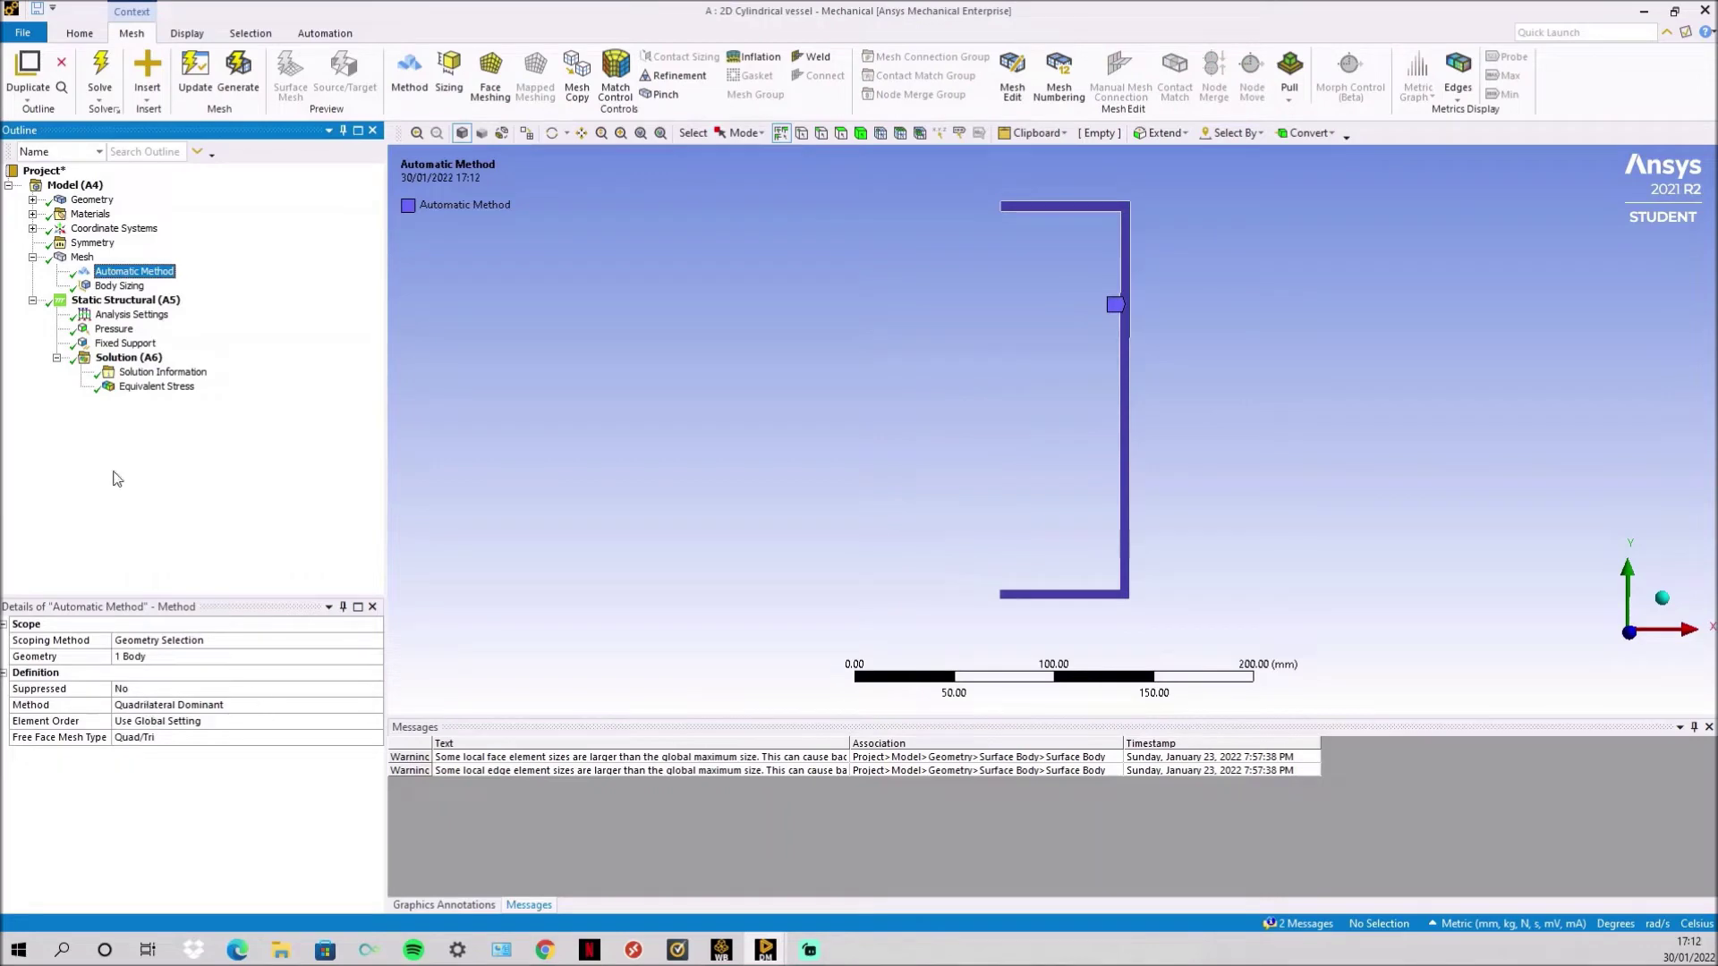
pyautogui.click(119, 286)
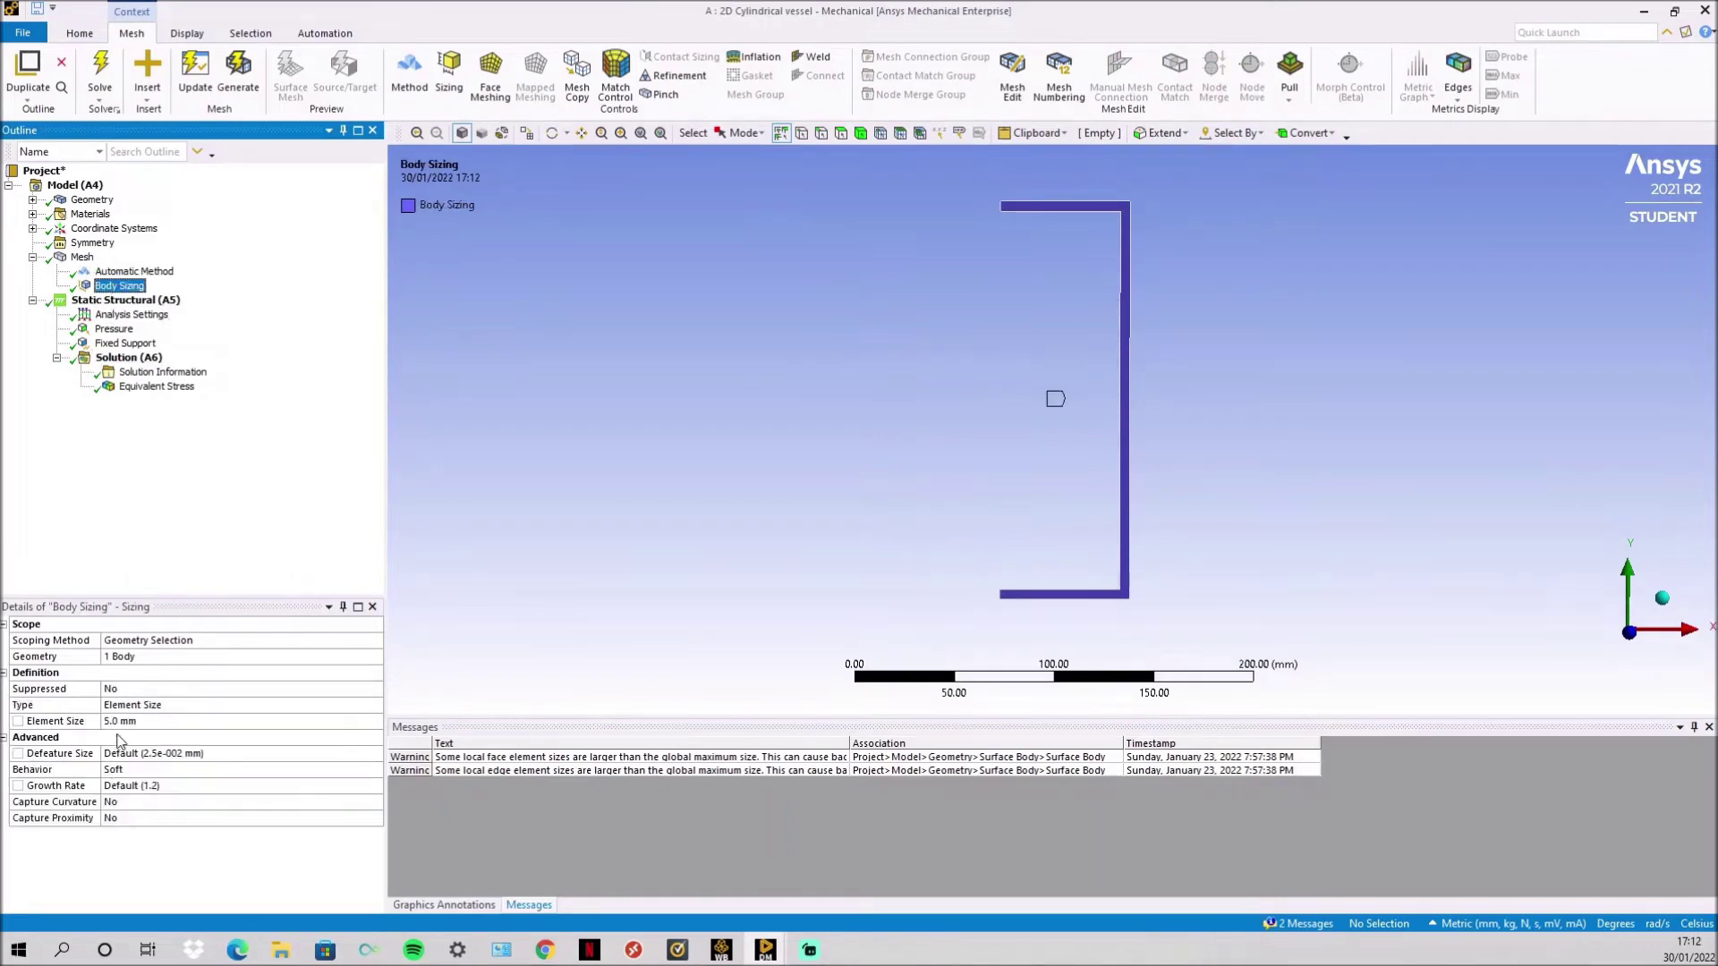
pyautogui.click(33, 258)
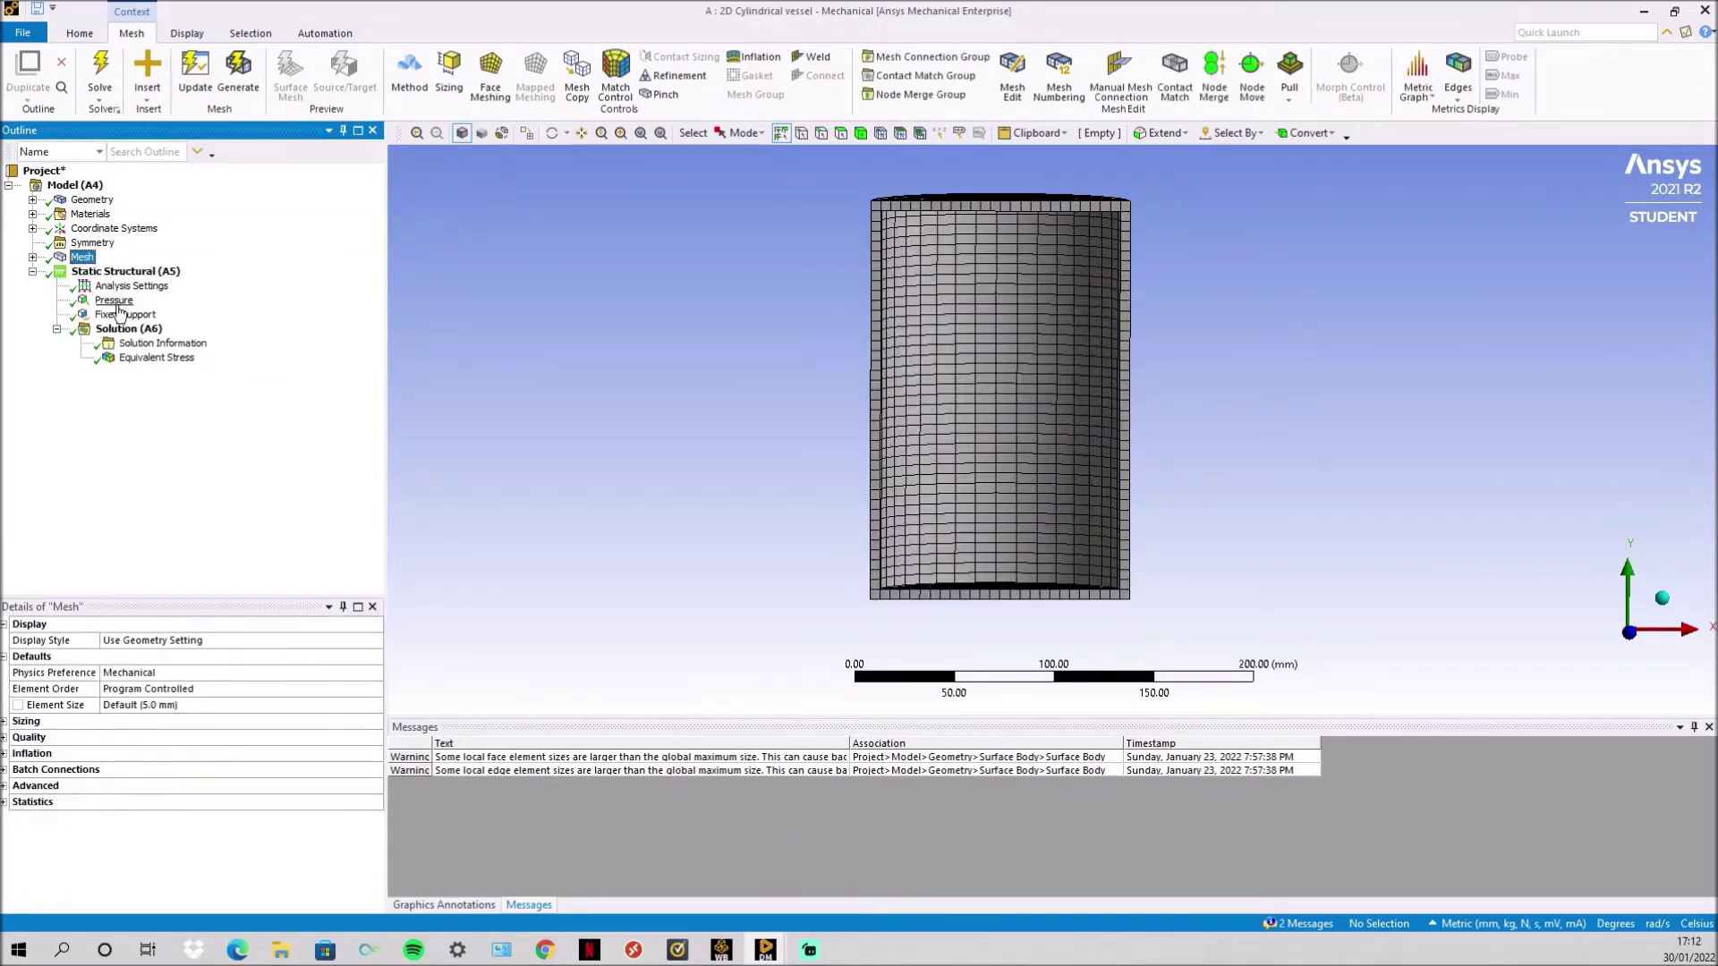
# Examine the 2D vessel's pressure and fixed support definitions and view its equivalent stress result from the front
pyautogui.click(115, 301)
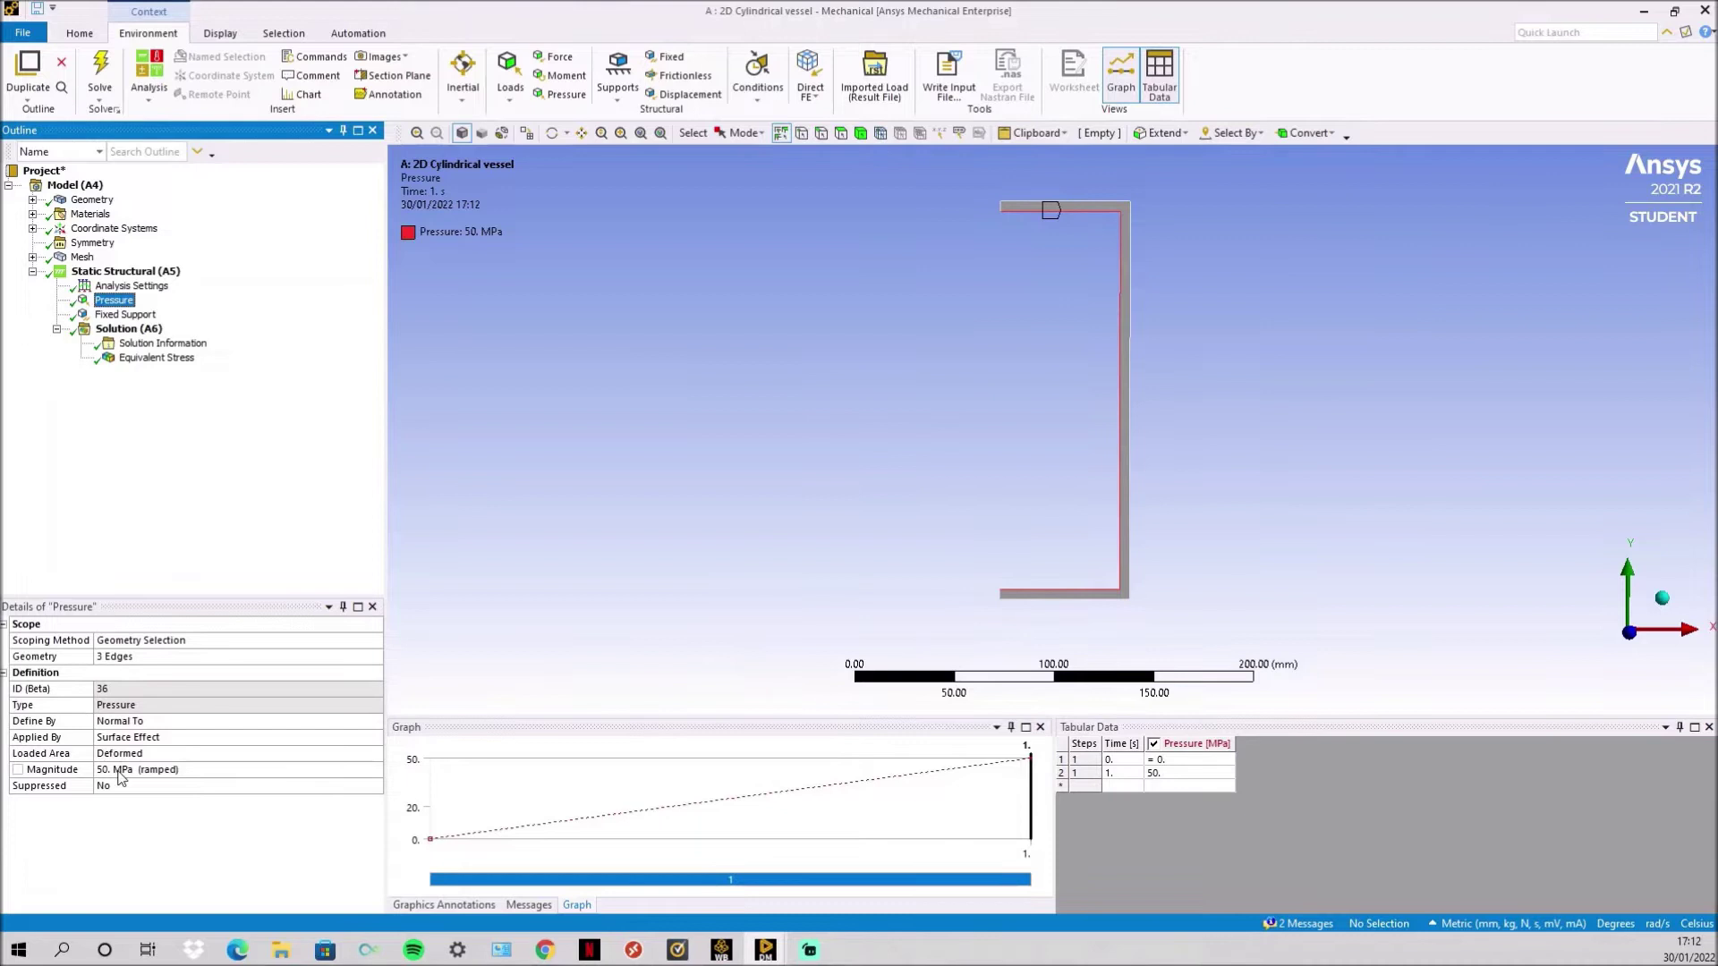
pyautogui.click(126, 315)
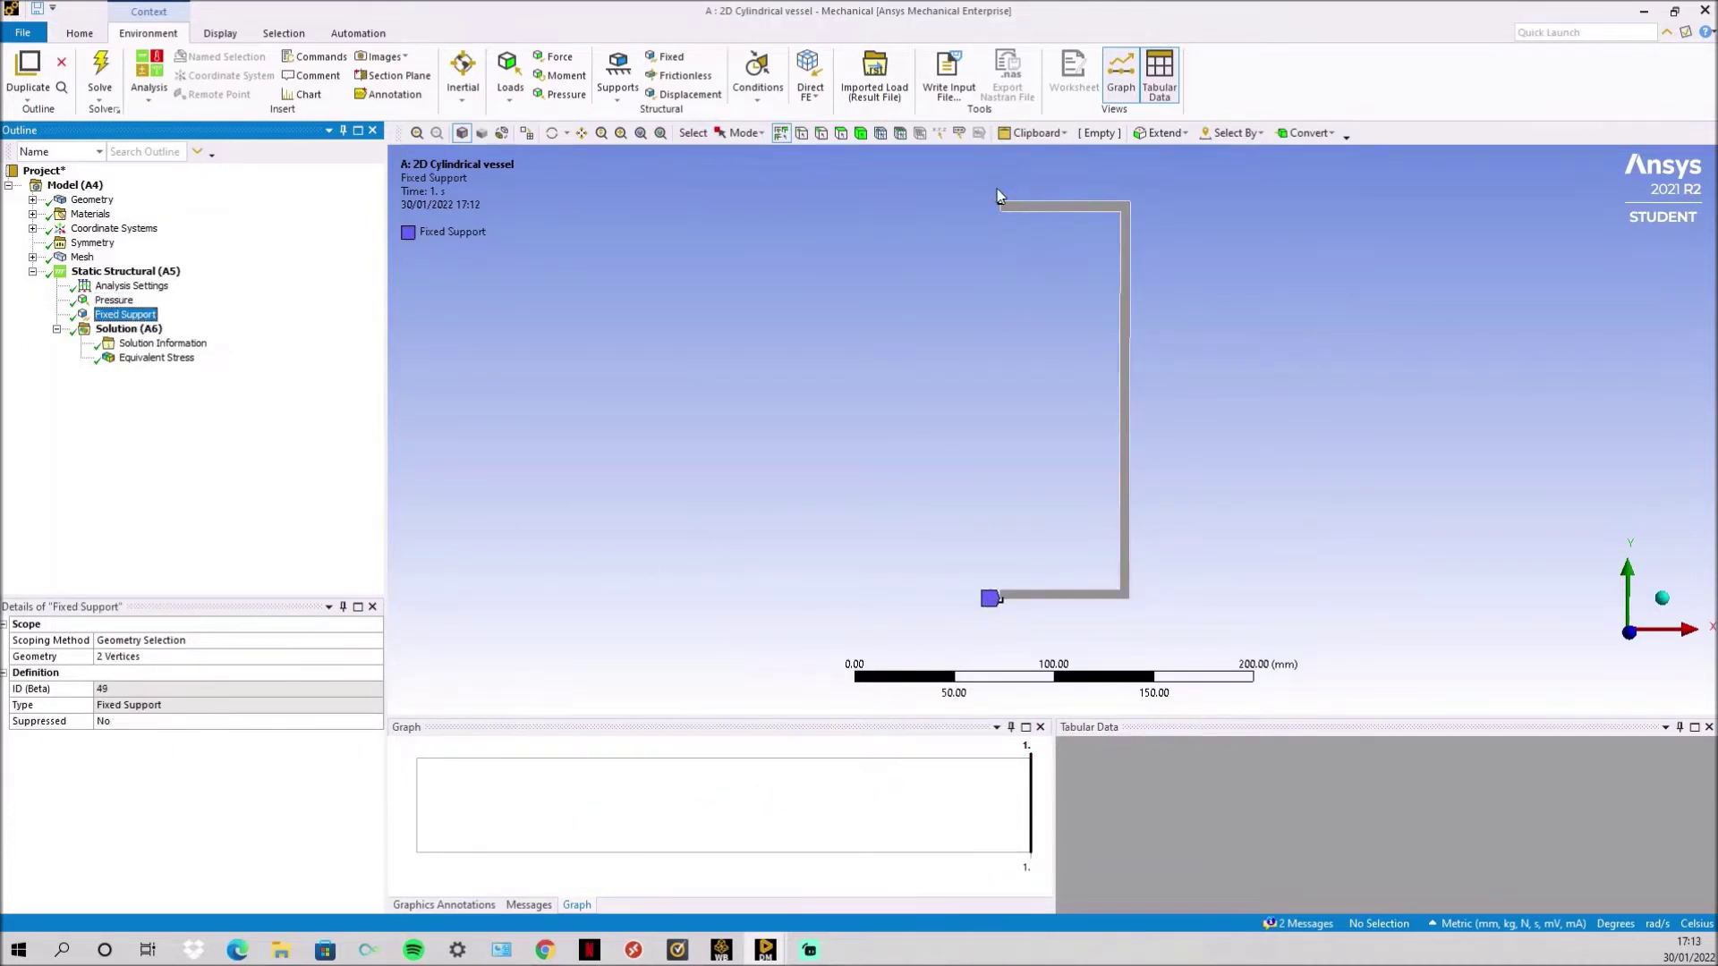
pyautogui.click(157, 358)
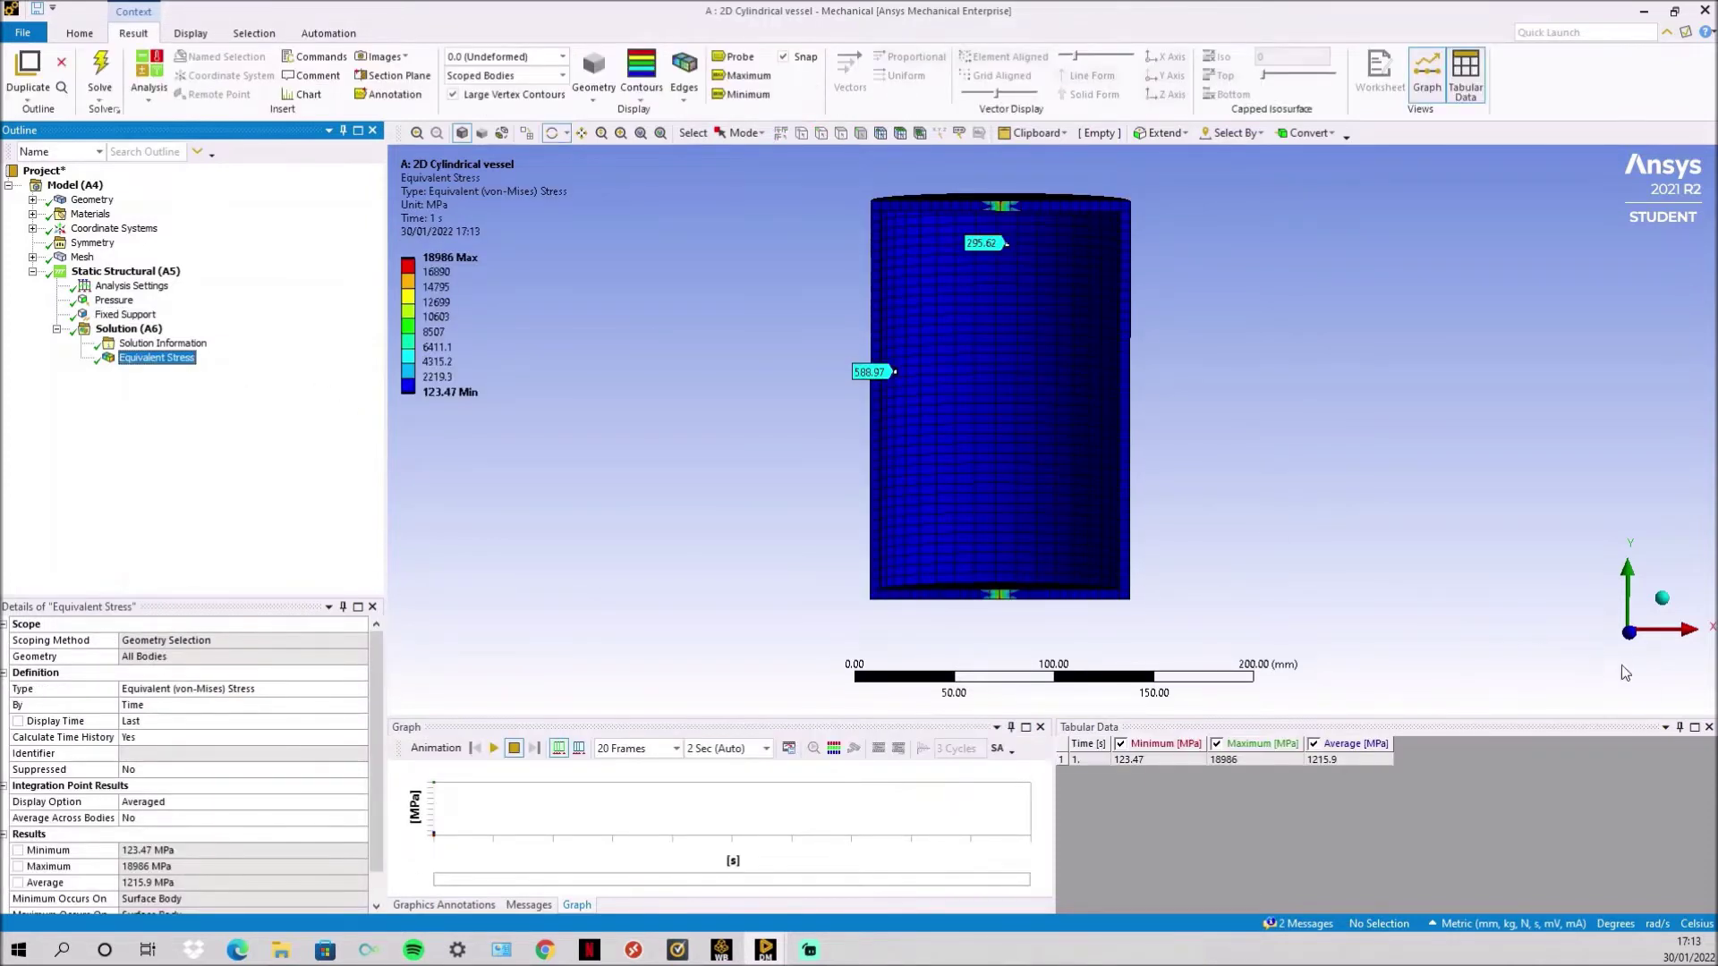
pyautogui.click(1641, 633)
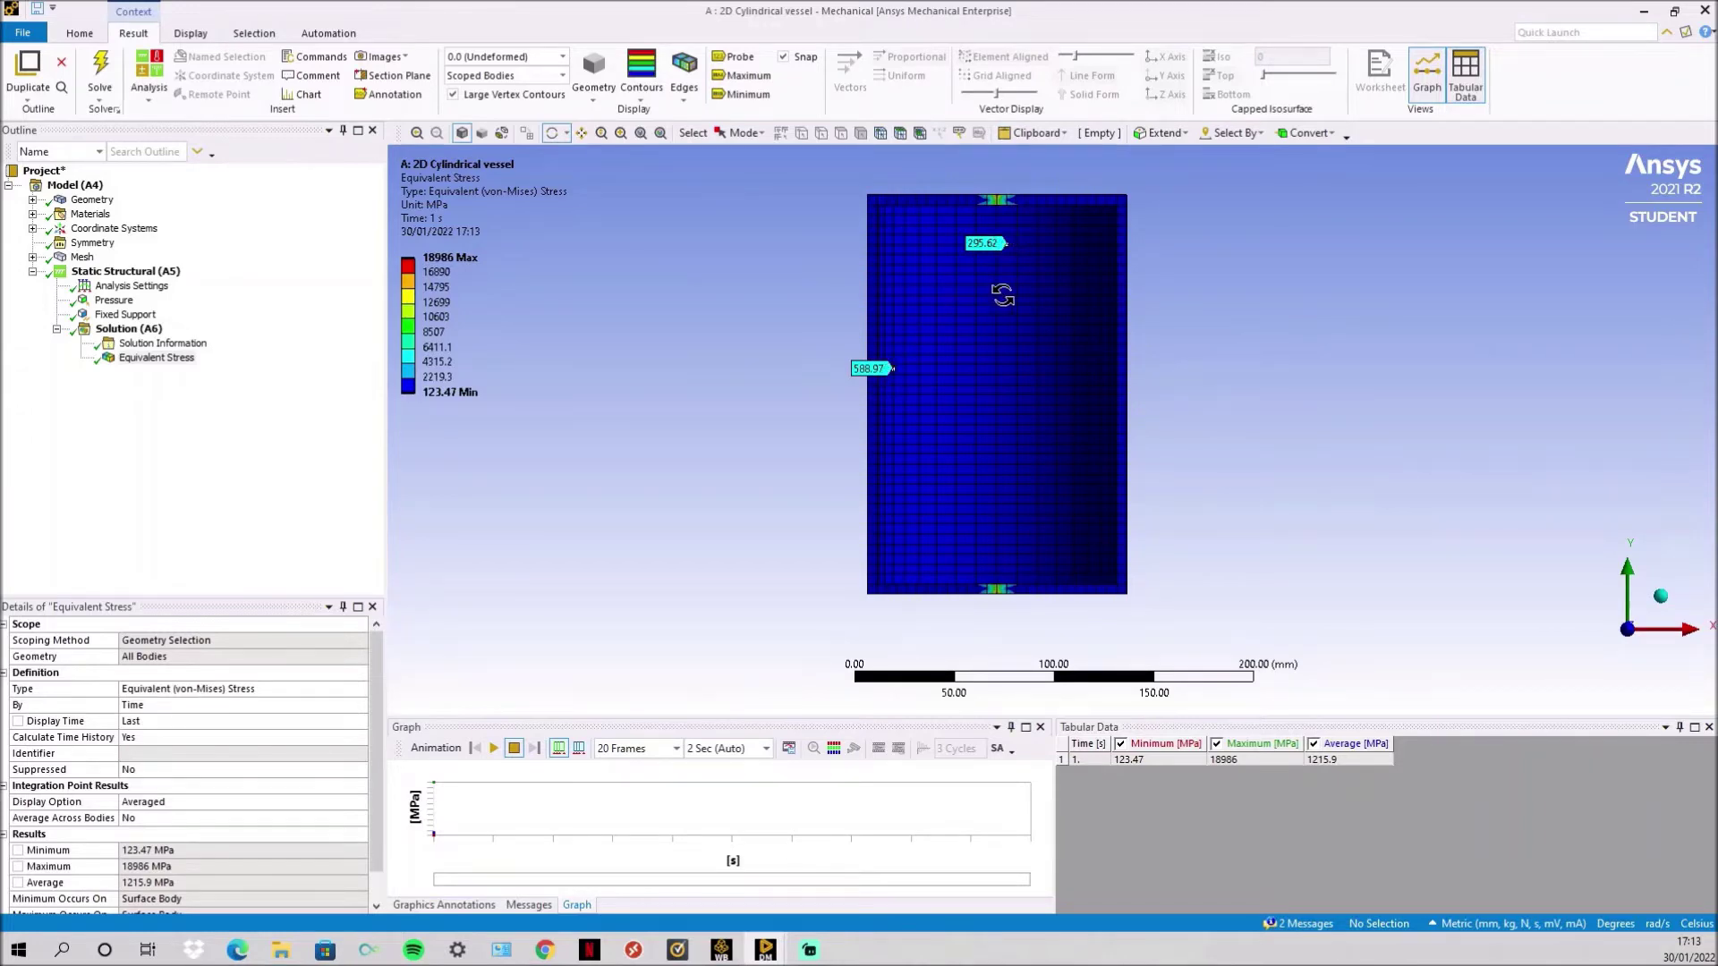
# Switch to the 3D Cylindrical vessel geometry in DesignModeler and inspect its sketch and the Revolve feature
pyautogui.hotkey('alt', 'Tab')
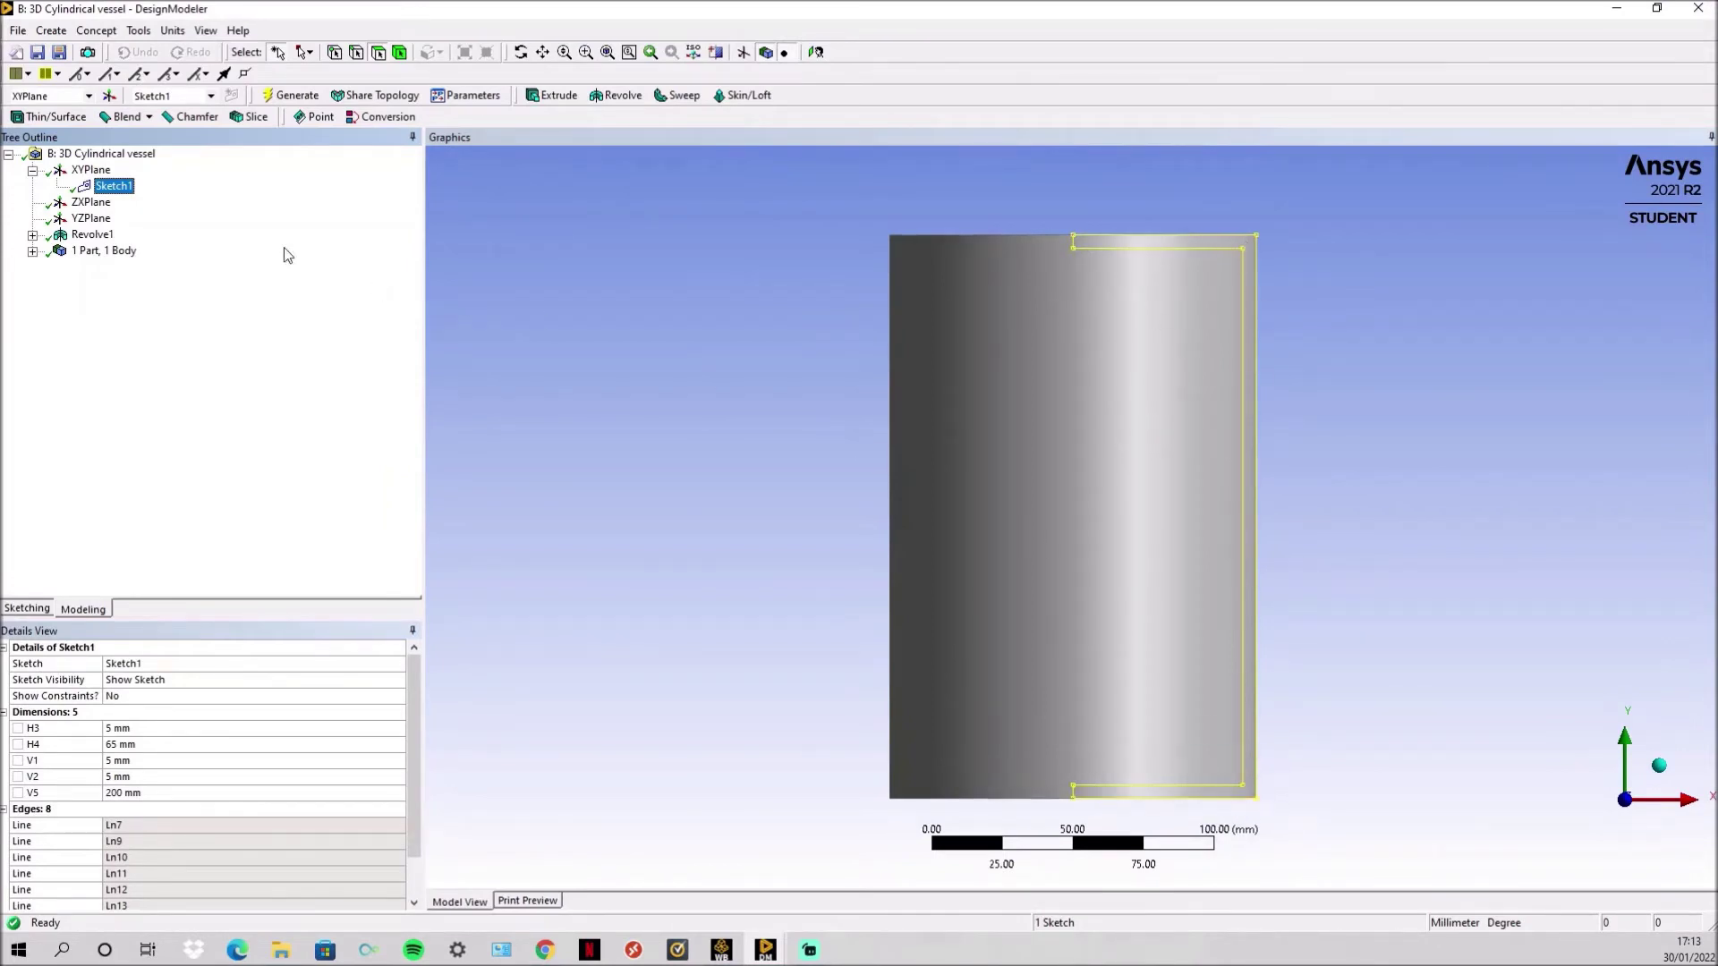
pyautogui.click(93, 235)
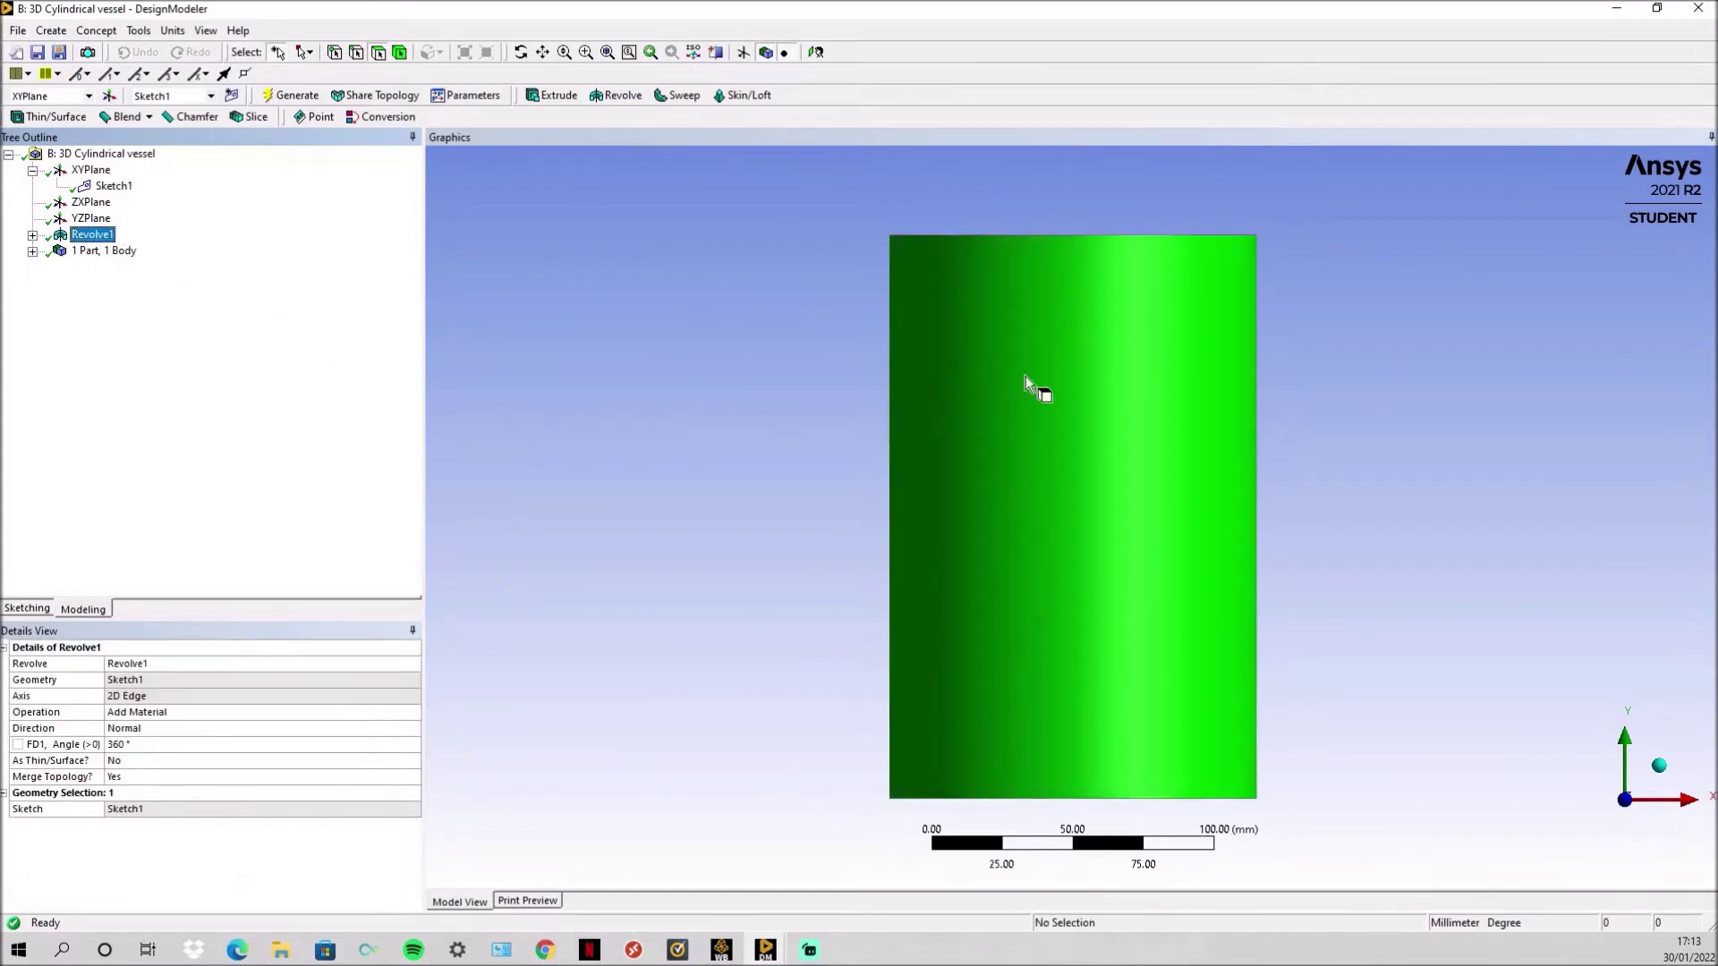
pyautogui.moveTo(1092, 334); pyautogui.dragTo(1111, 405, button='middle')
pyautogui.click(1630, 810)
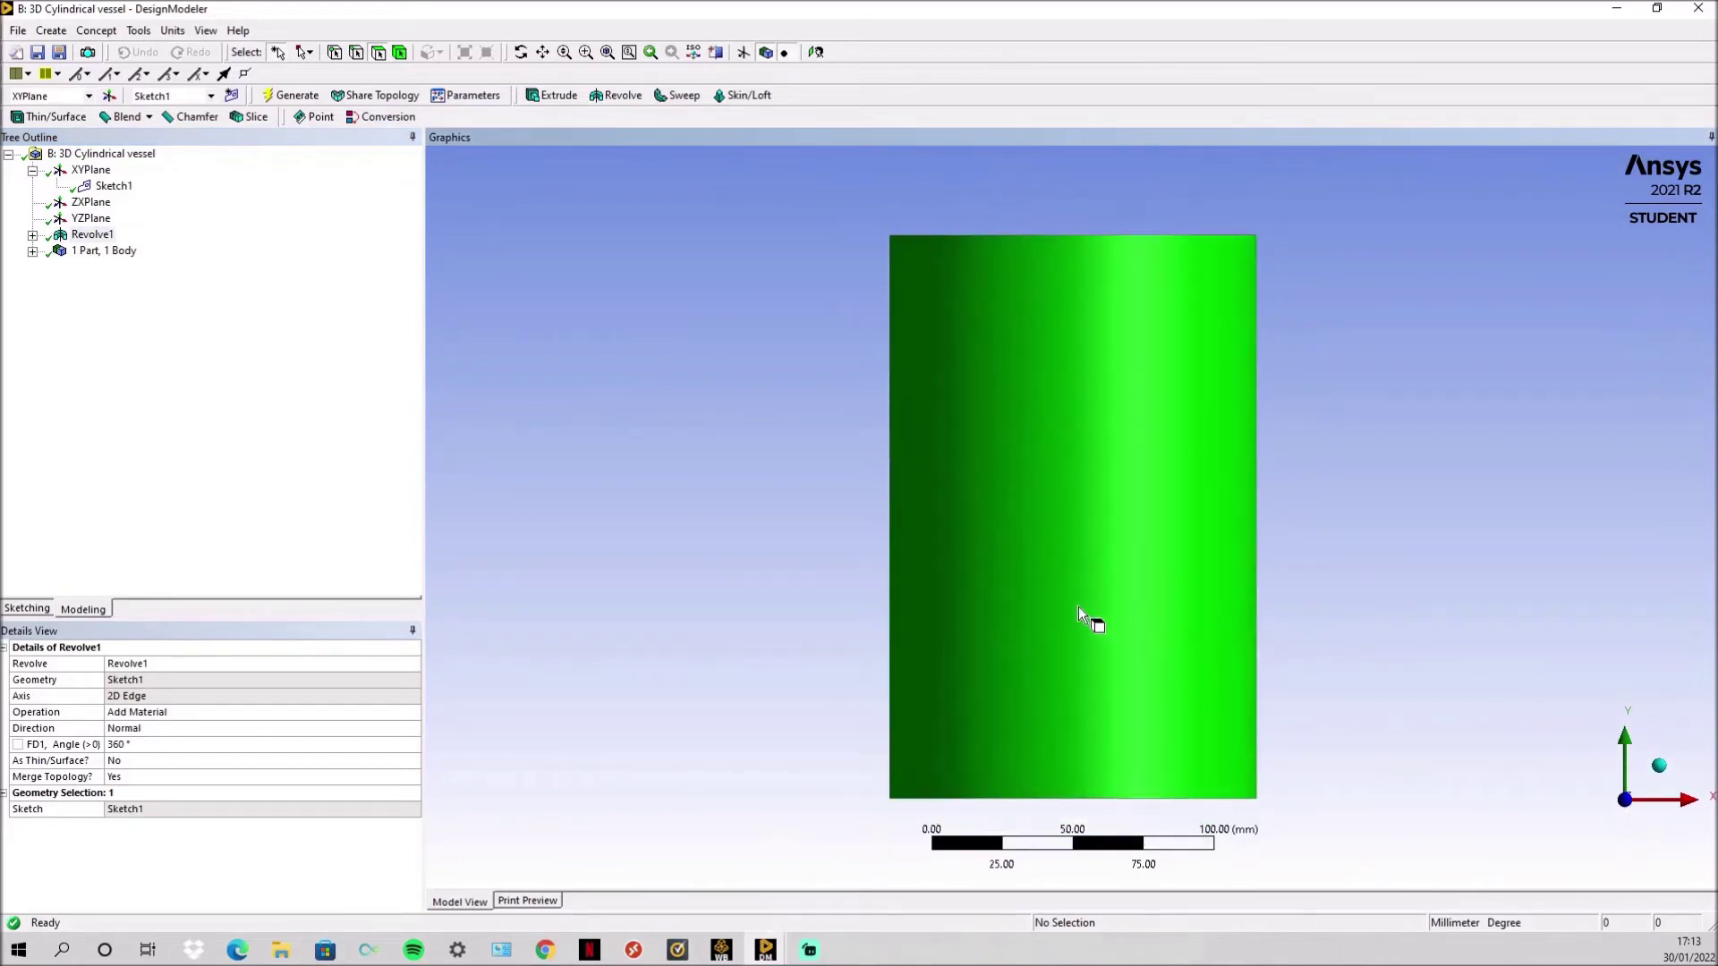
# Switch to the 3D vessel in Mechanical and inspect the Hex Dominant Method and Body Sizing mesh controls
pyautogui.click(808, 945)
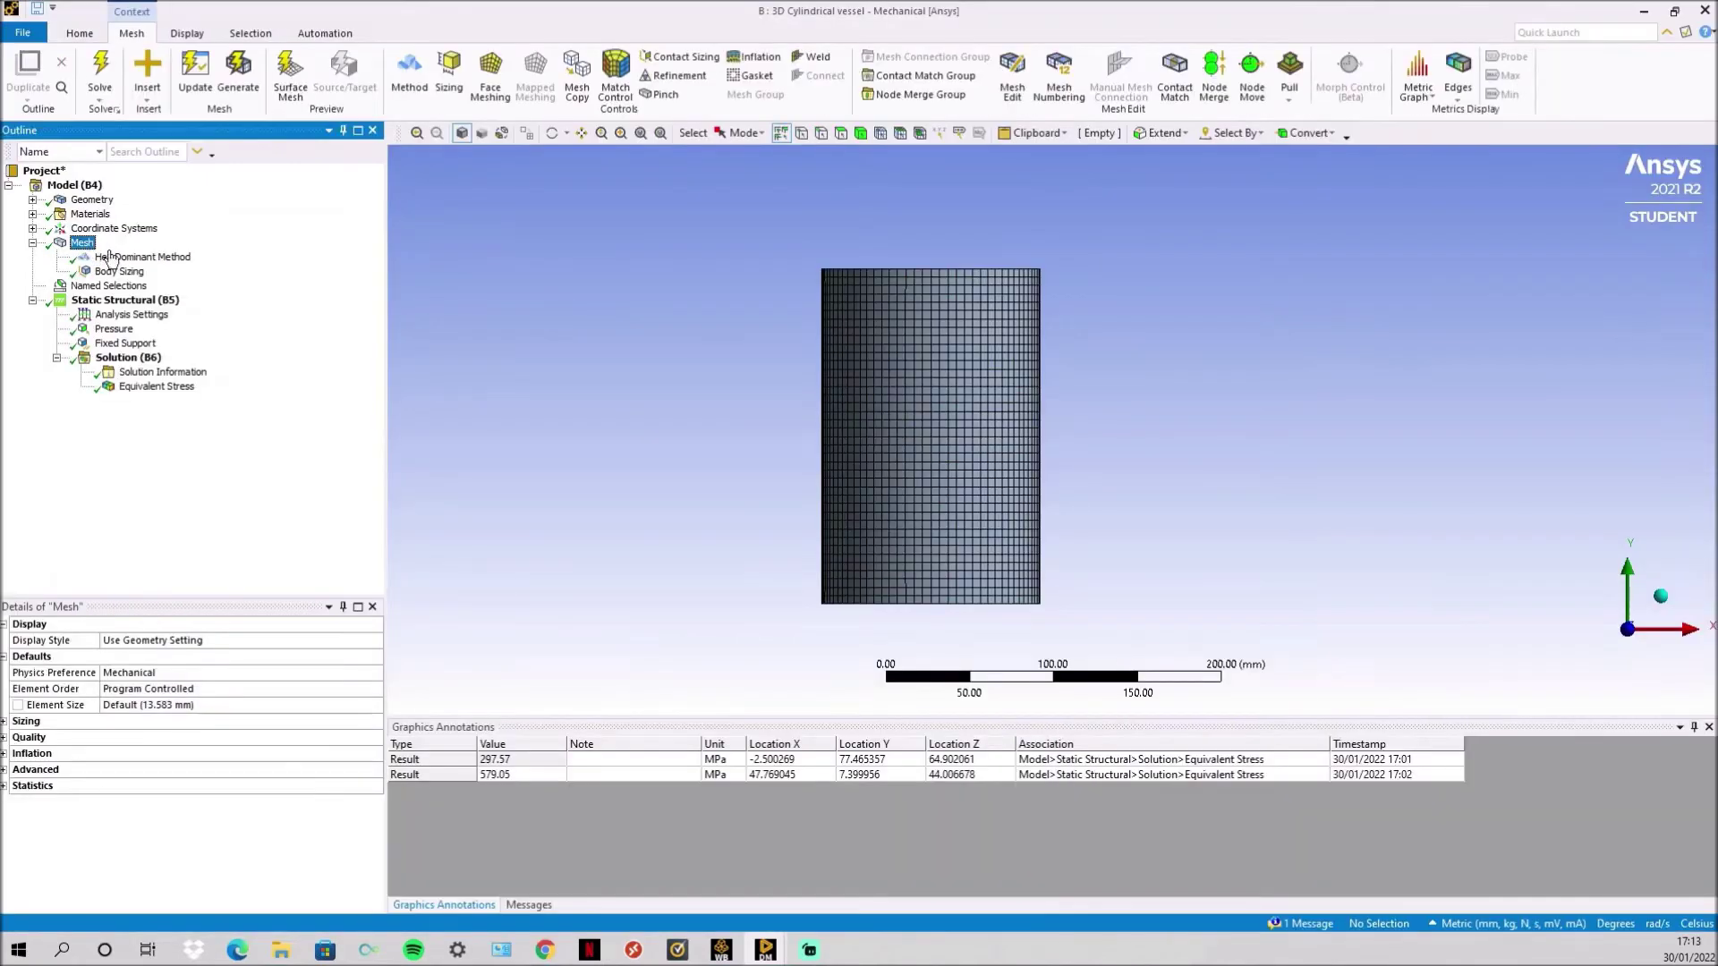
pyautogui.click(111, 260)
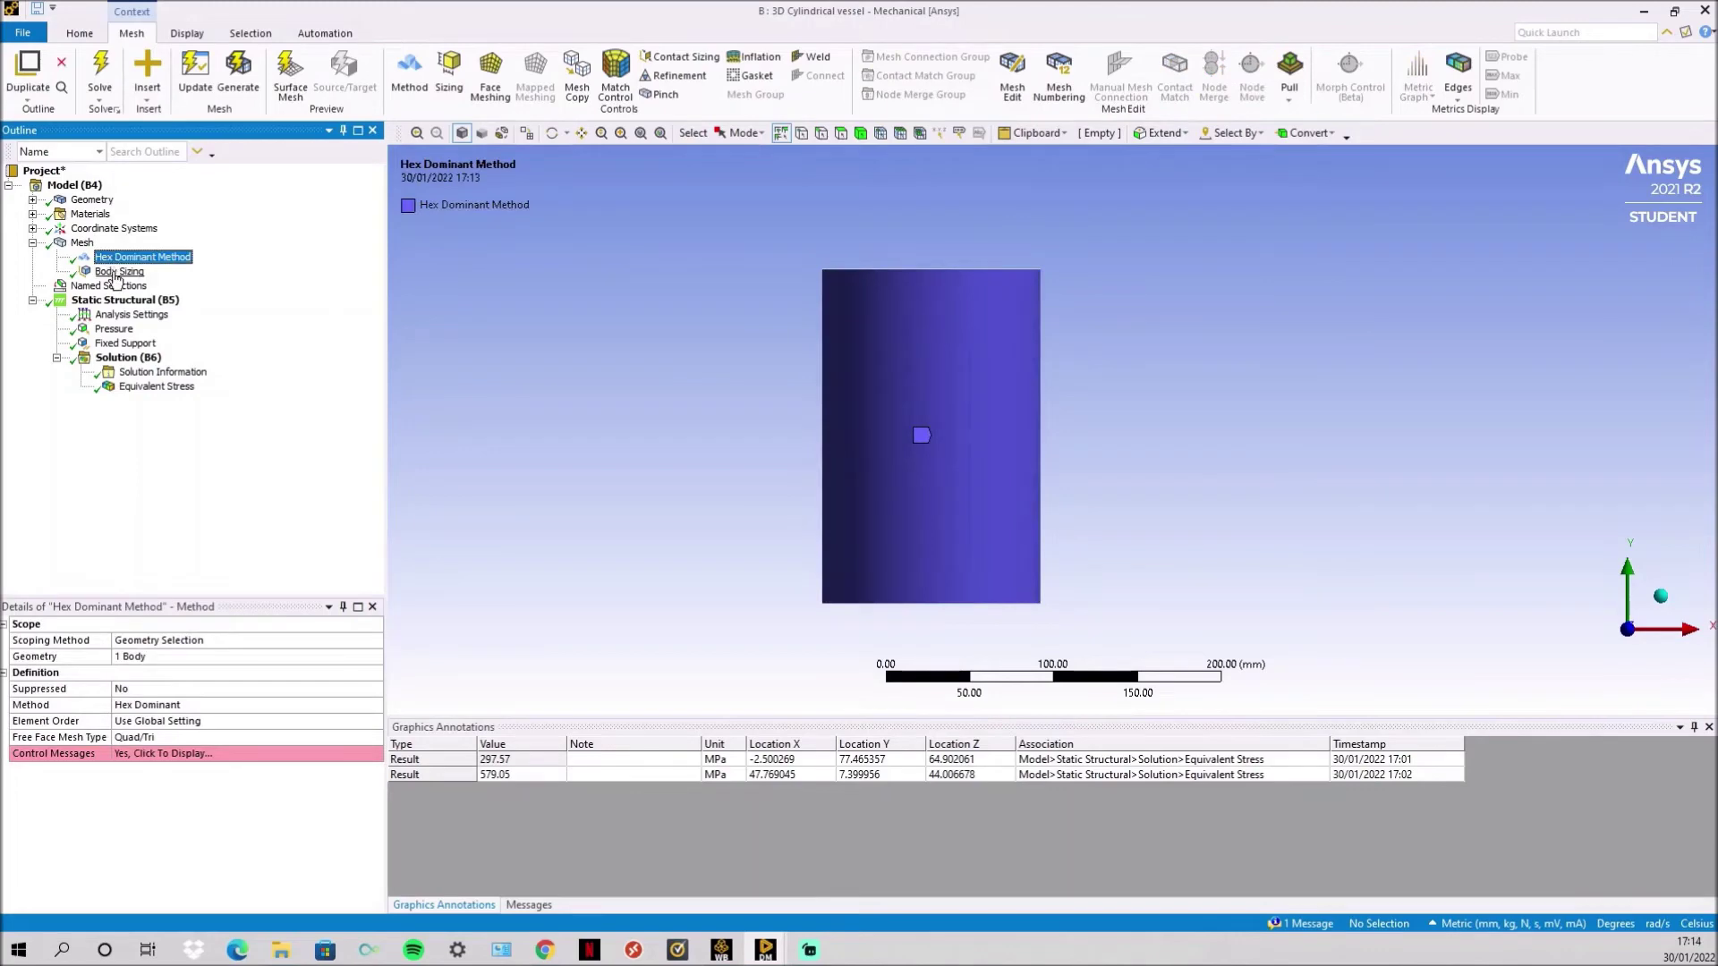
pyautogui.click(116, 272)
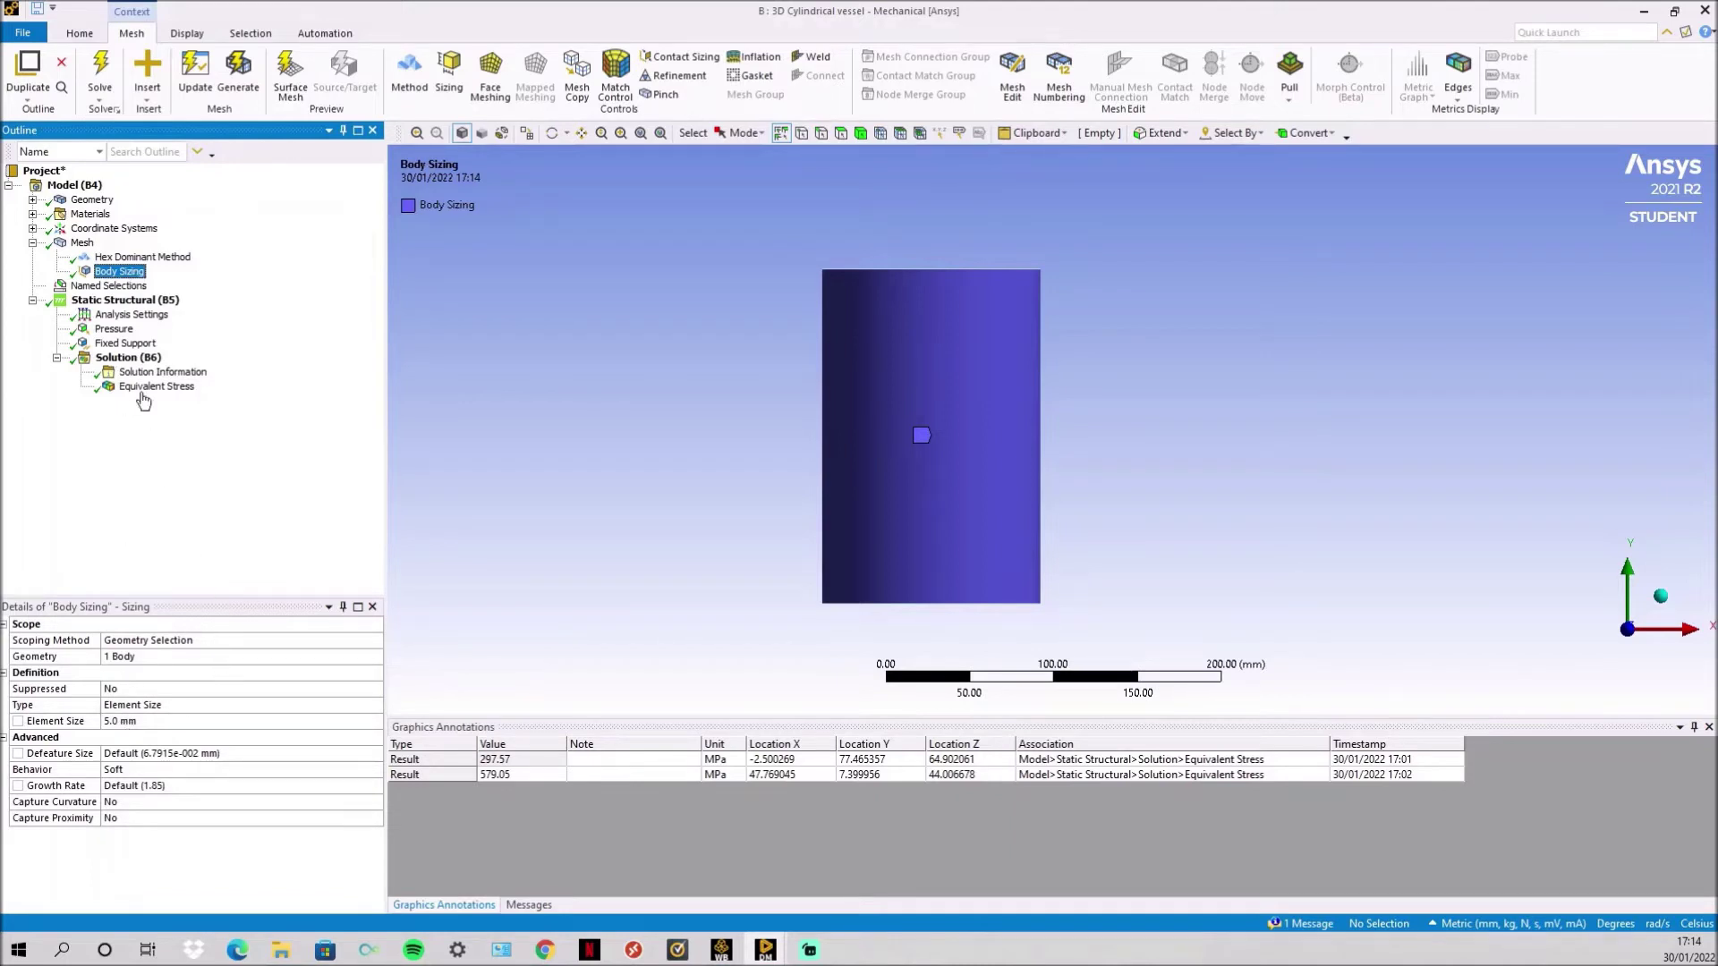
# Inspect the 3D vessel's pressure load on the inner faces by temporarily hiding the bottom end face, and restore the hidden face
pyautogui.click(119, 329)
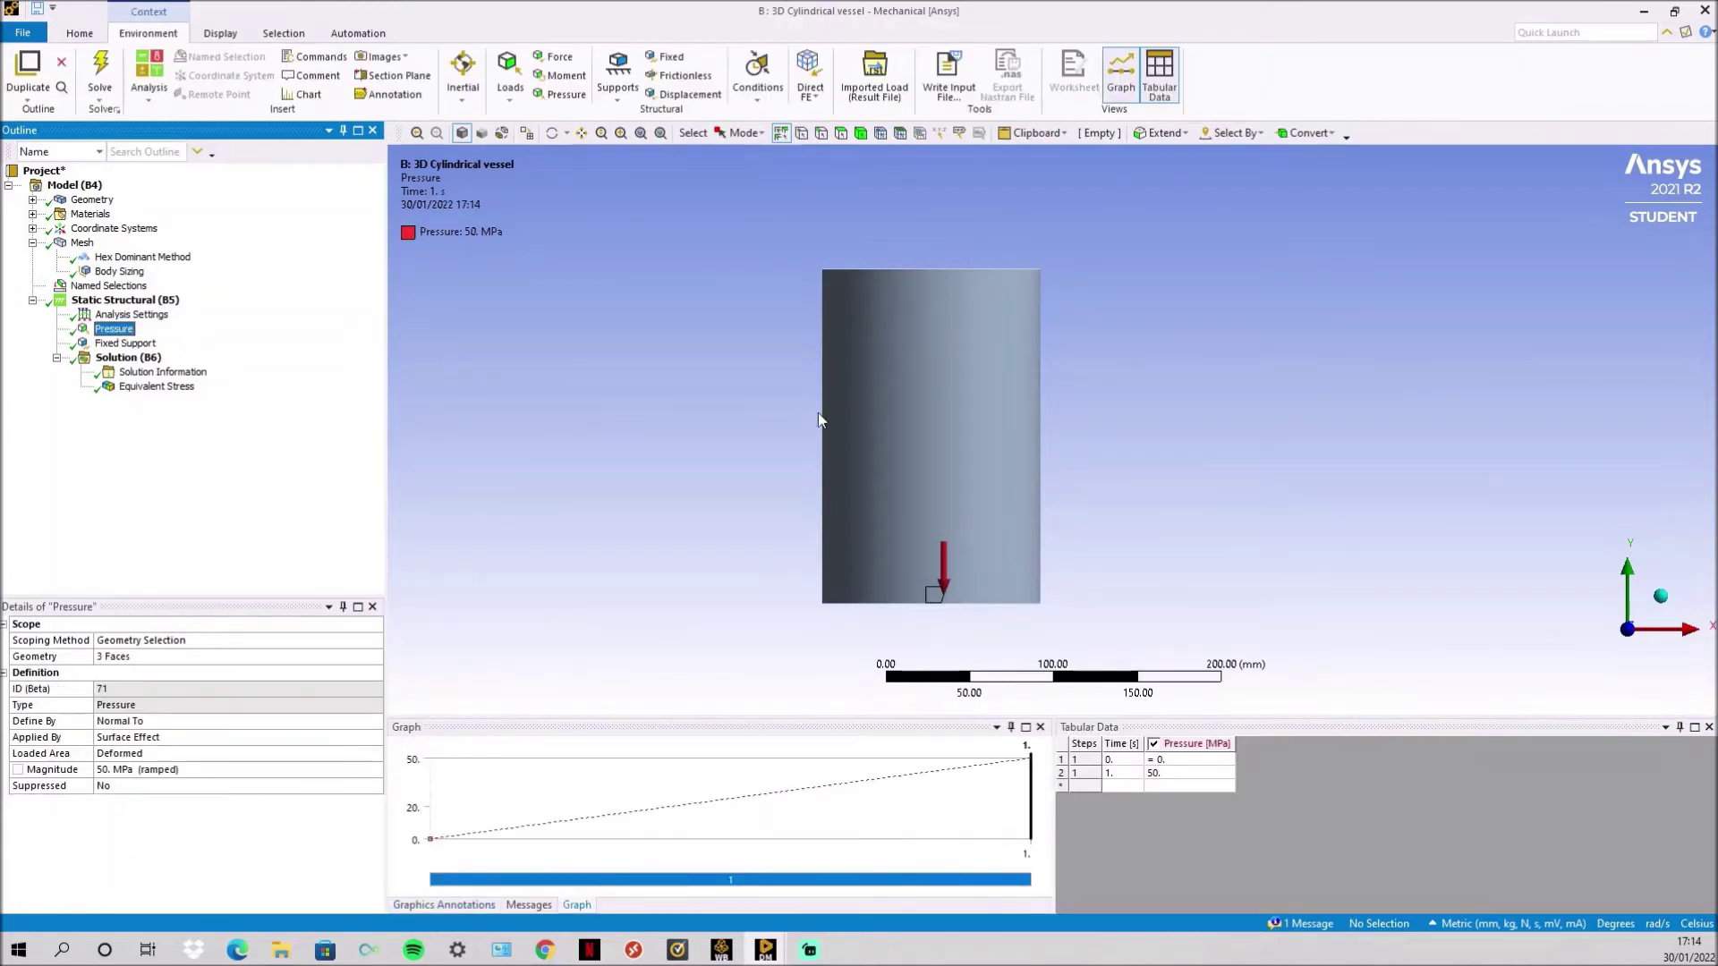
pyautogui.moveTo(861, 353); pyautogui.dragTo(1078, 475, button='middle')
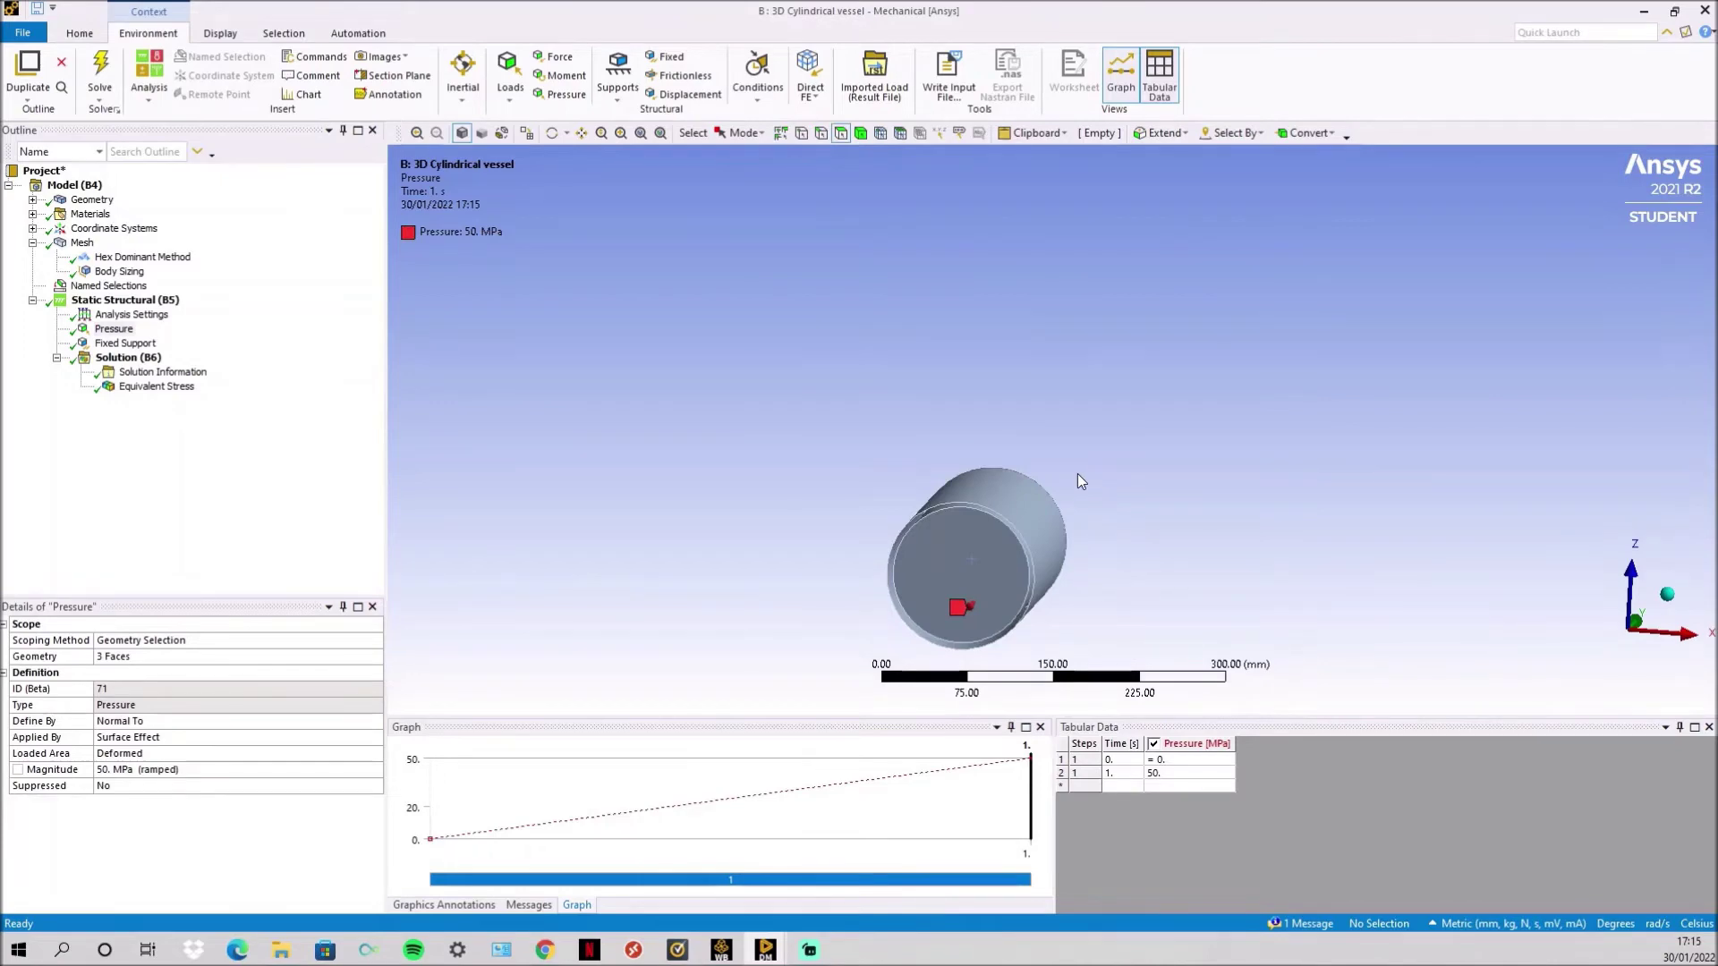
pyautogui.click(990, 567)
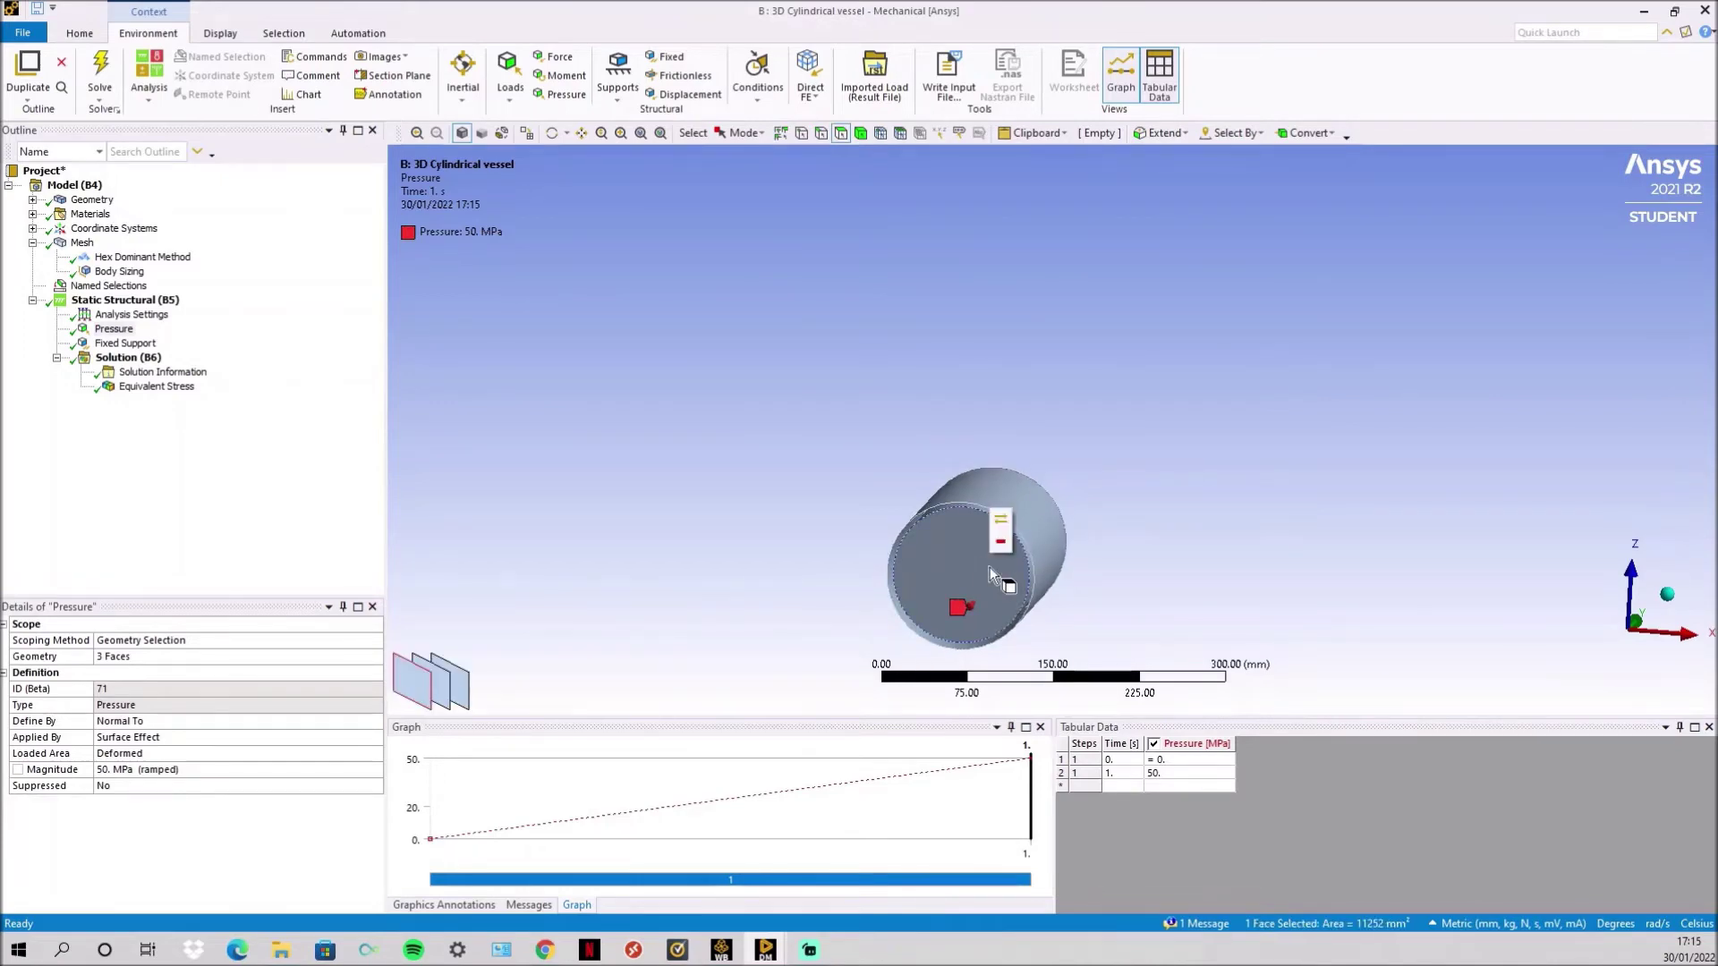
pyautogui.rightClick(990, 567)
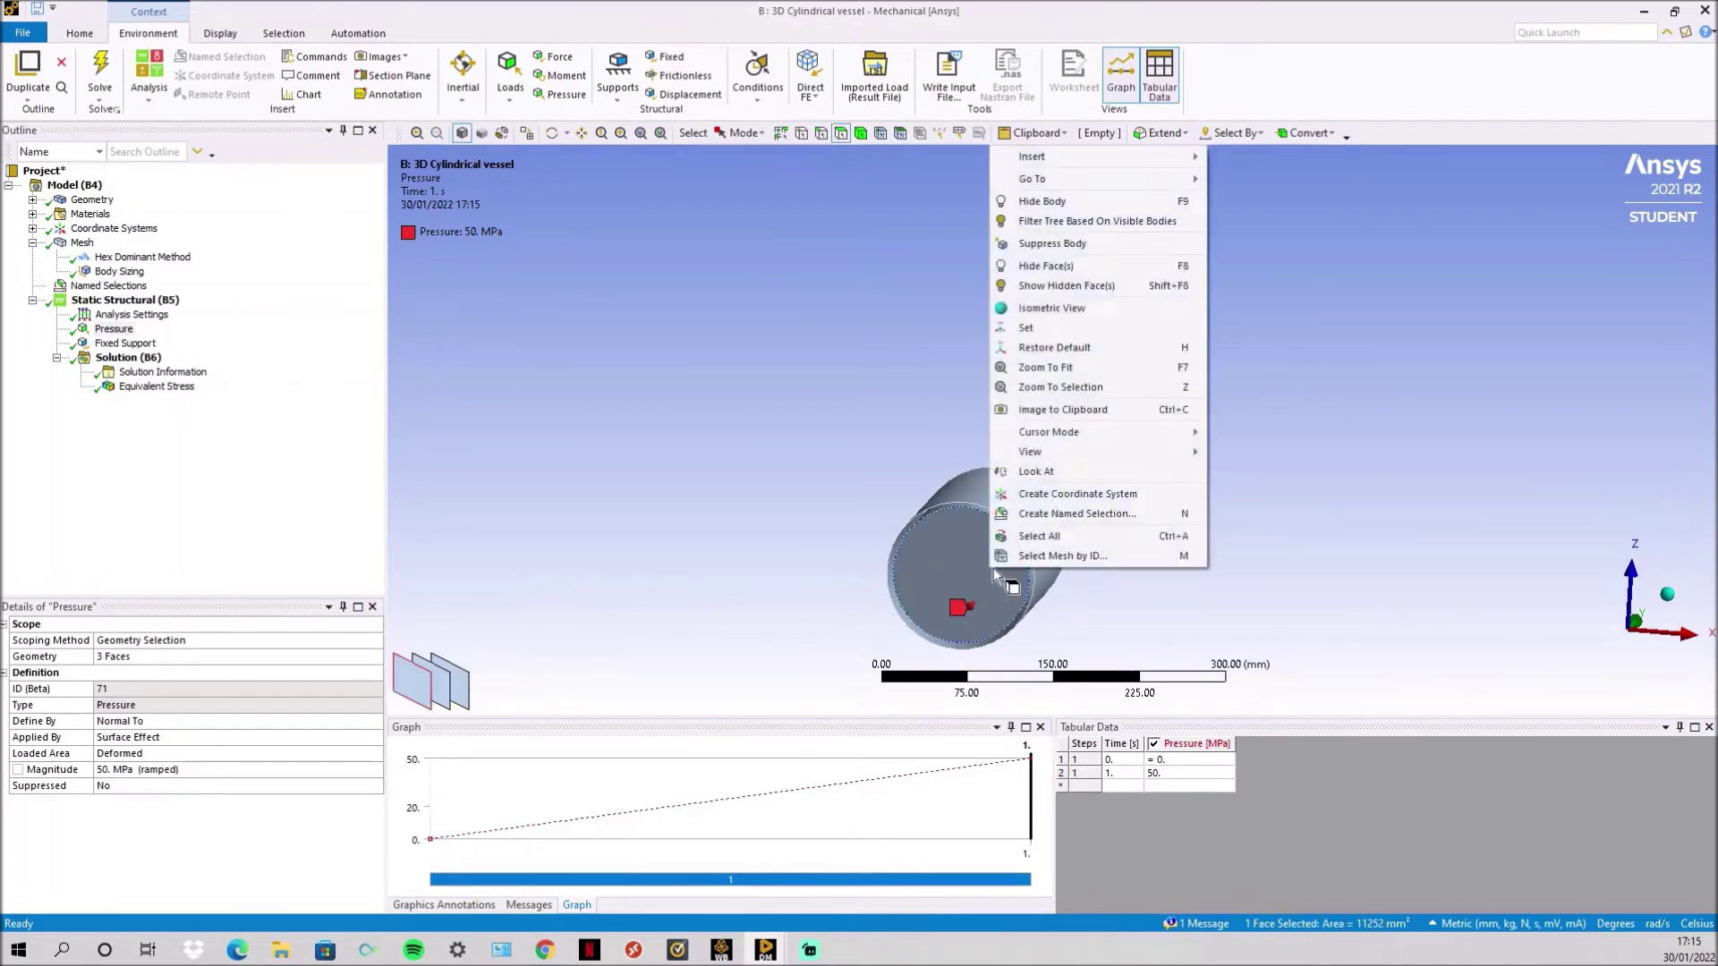
pyautogui.click(1074, 266)
pyautogui.moveTo(932, 663); pyautogui.dragTo(987, 602, button='middle')
pyautogui.rightClick(1096, 482)
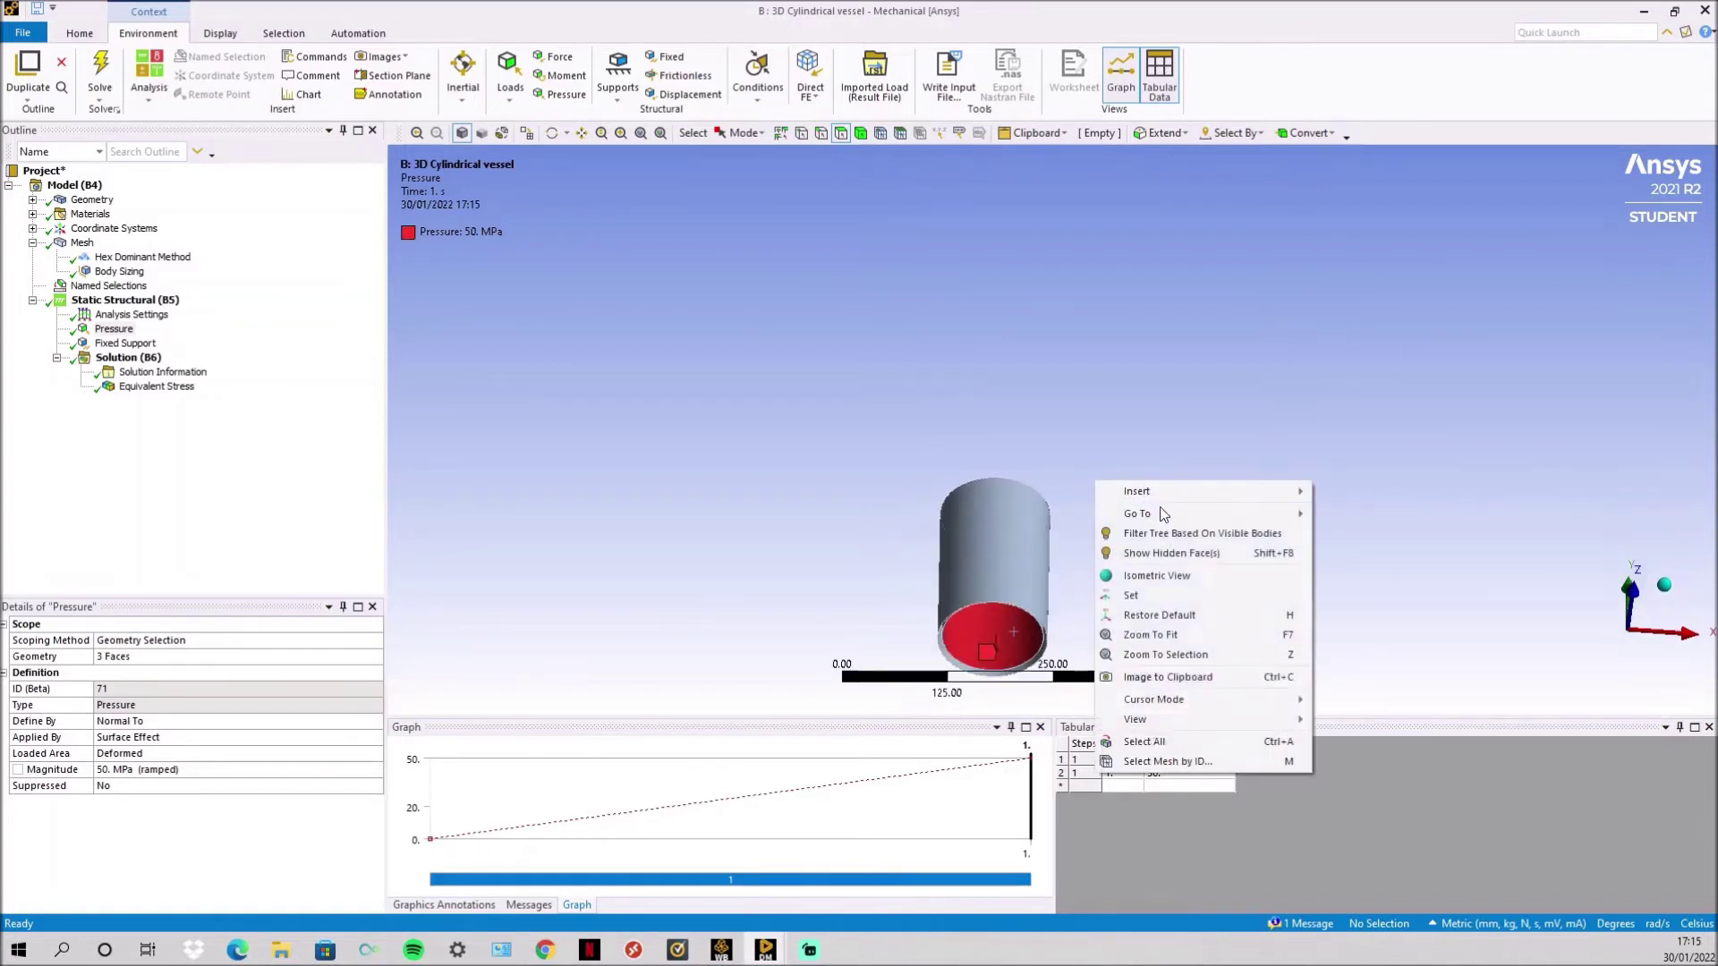
pyautogui.click(1179, 553)
pyautogui.moveTo(1104, 419); pyautogui.dragTo(1099, 513, button='middle')
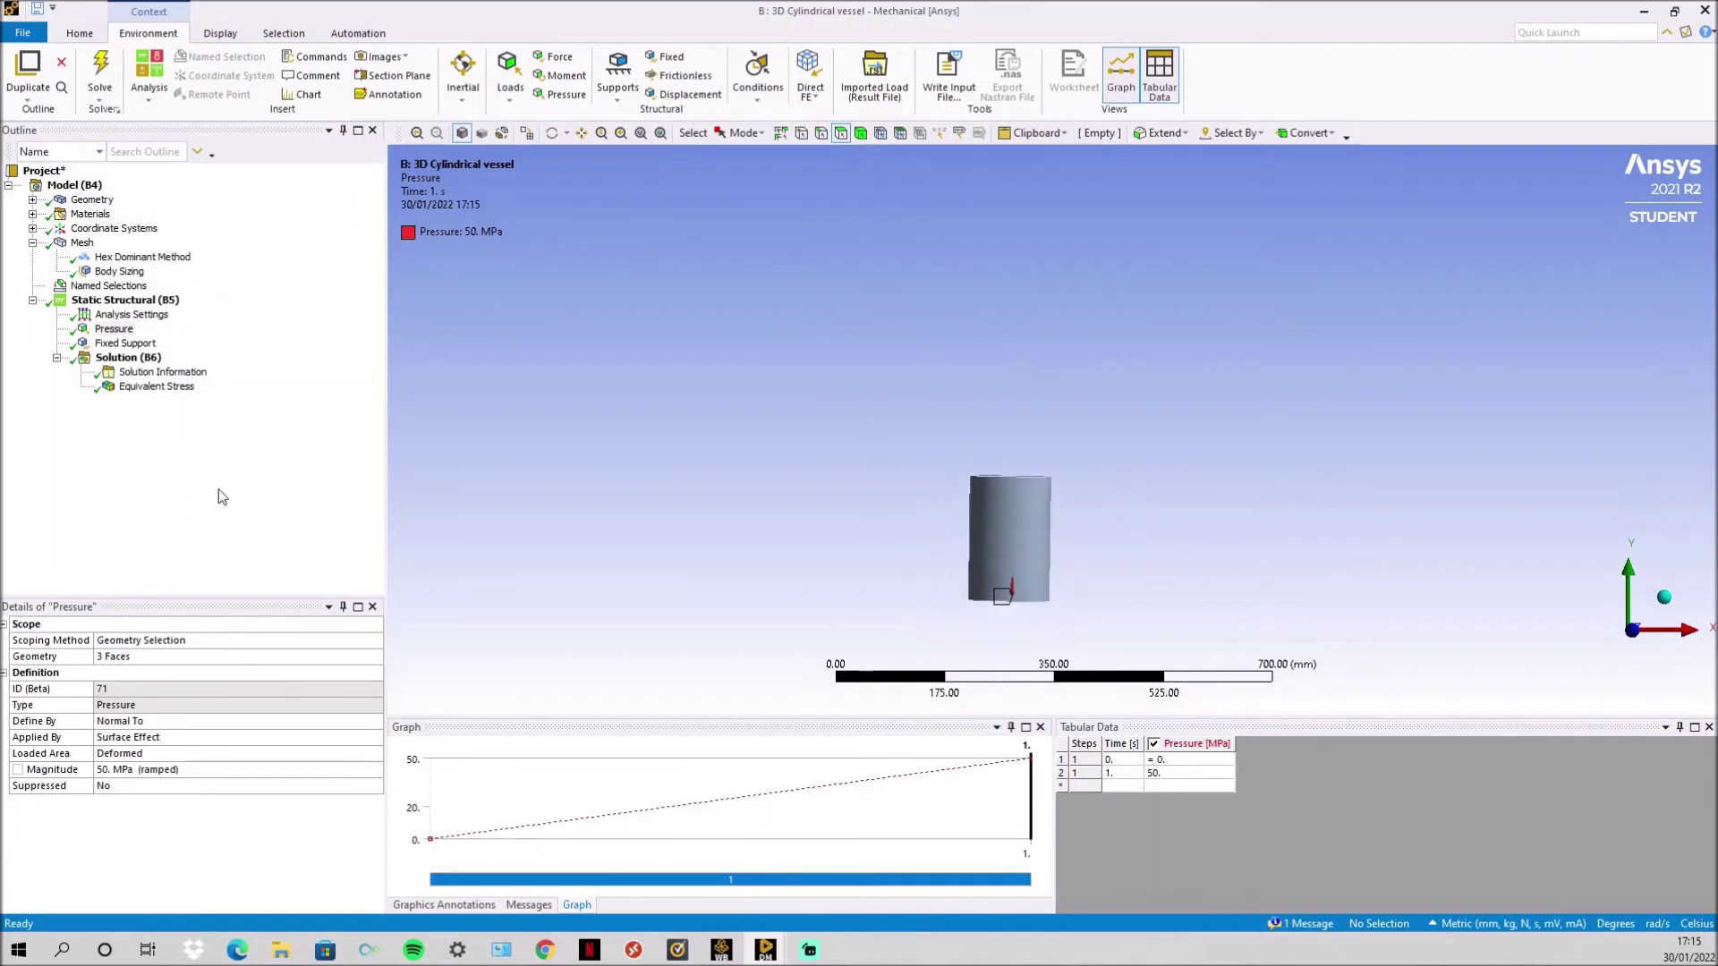
# Inspect the 3D vessel's fixed support and highlight the edges to which it is scoped
pyautogui.click(126, 344)
pyautogui.scroll(1, 1032, 495)
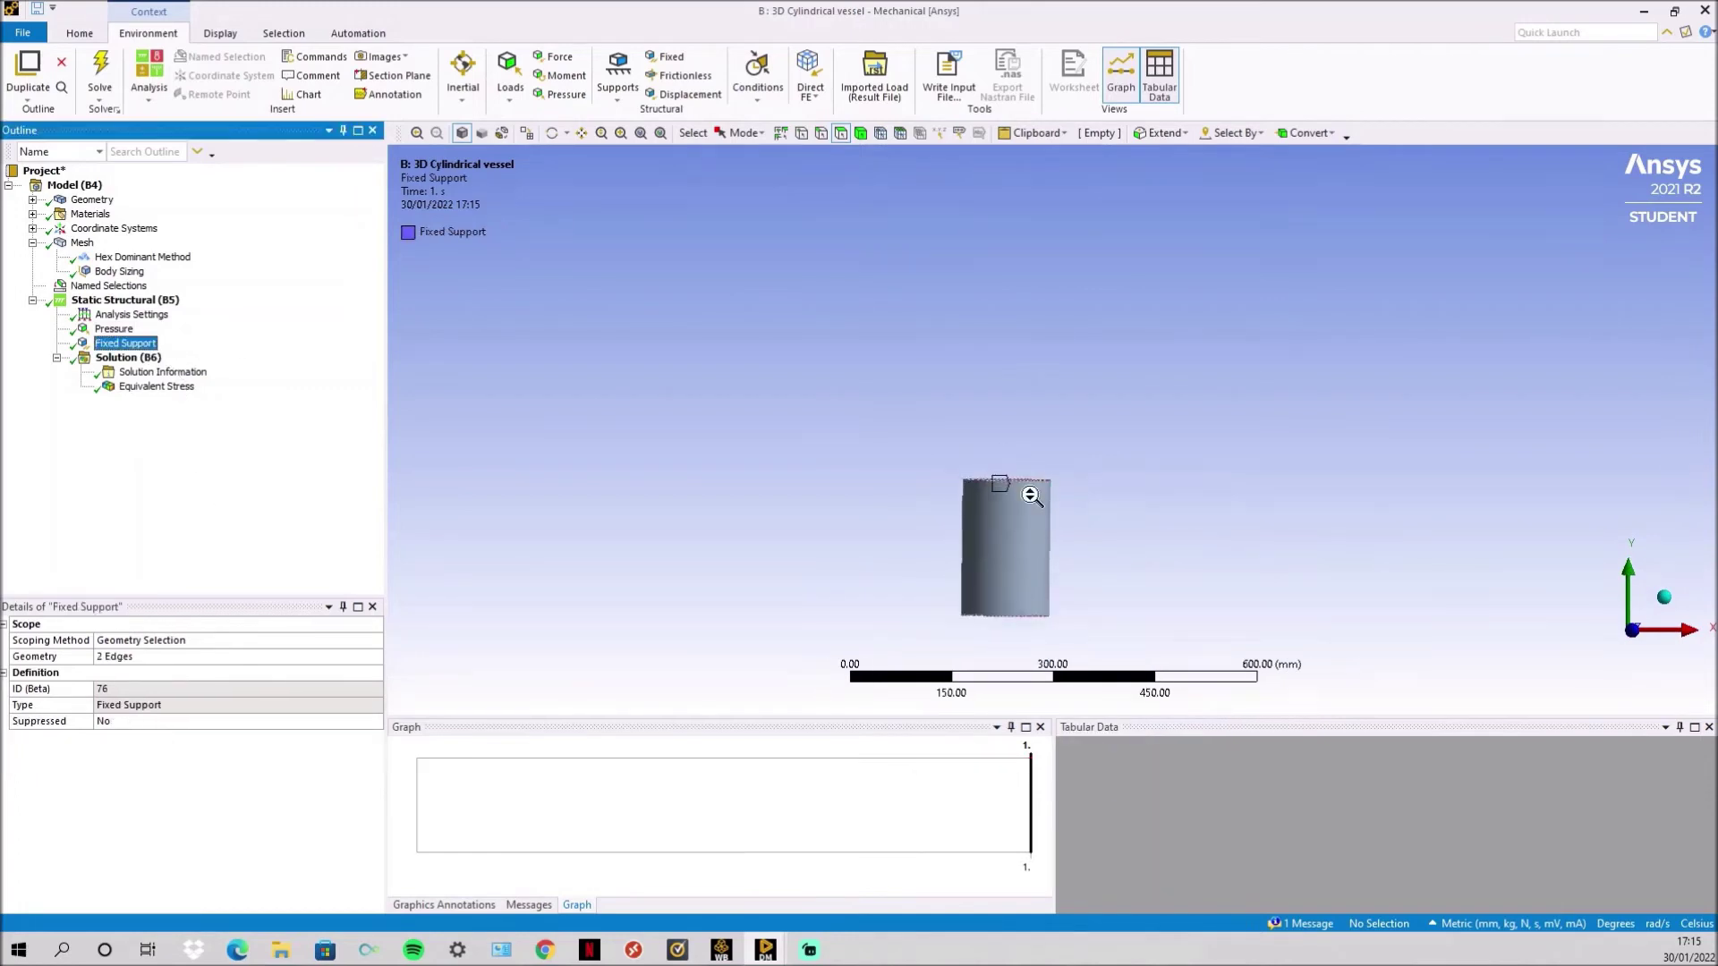
pyautogui.moveTo(1058, 588)
pyautogui.mouseDown(button='middle')
pyautogui.moveTo(1109, 425)
pyautogui.moveTo(1073, 602)
pyautogui.mouseUp(button='middle')
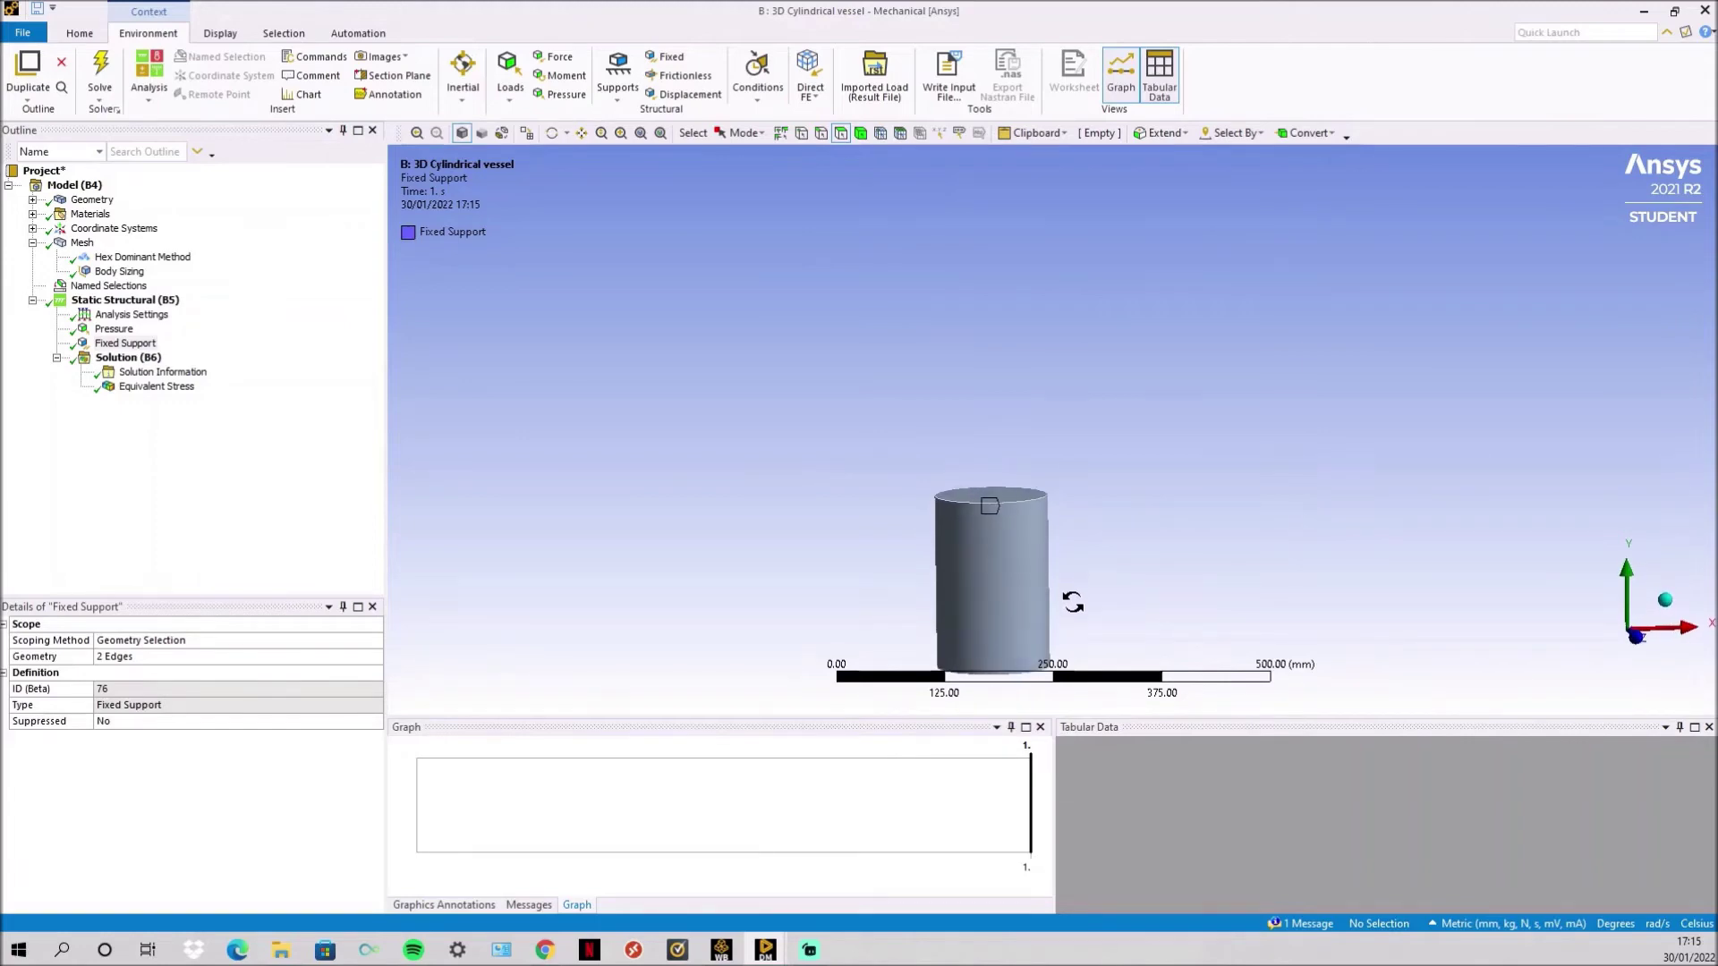
pyautogui.click(238, 654)
pyautogui.moveTo(1090, 535)
pyautogui.mouseDown(button='middle')
pyautogui.moveTo(1101, 525)
pyautogui.moveTo(1081, 544)
pyautogui.mouseUp(button='middle')
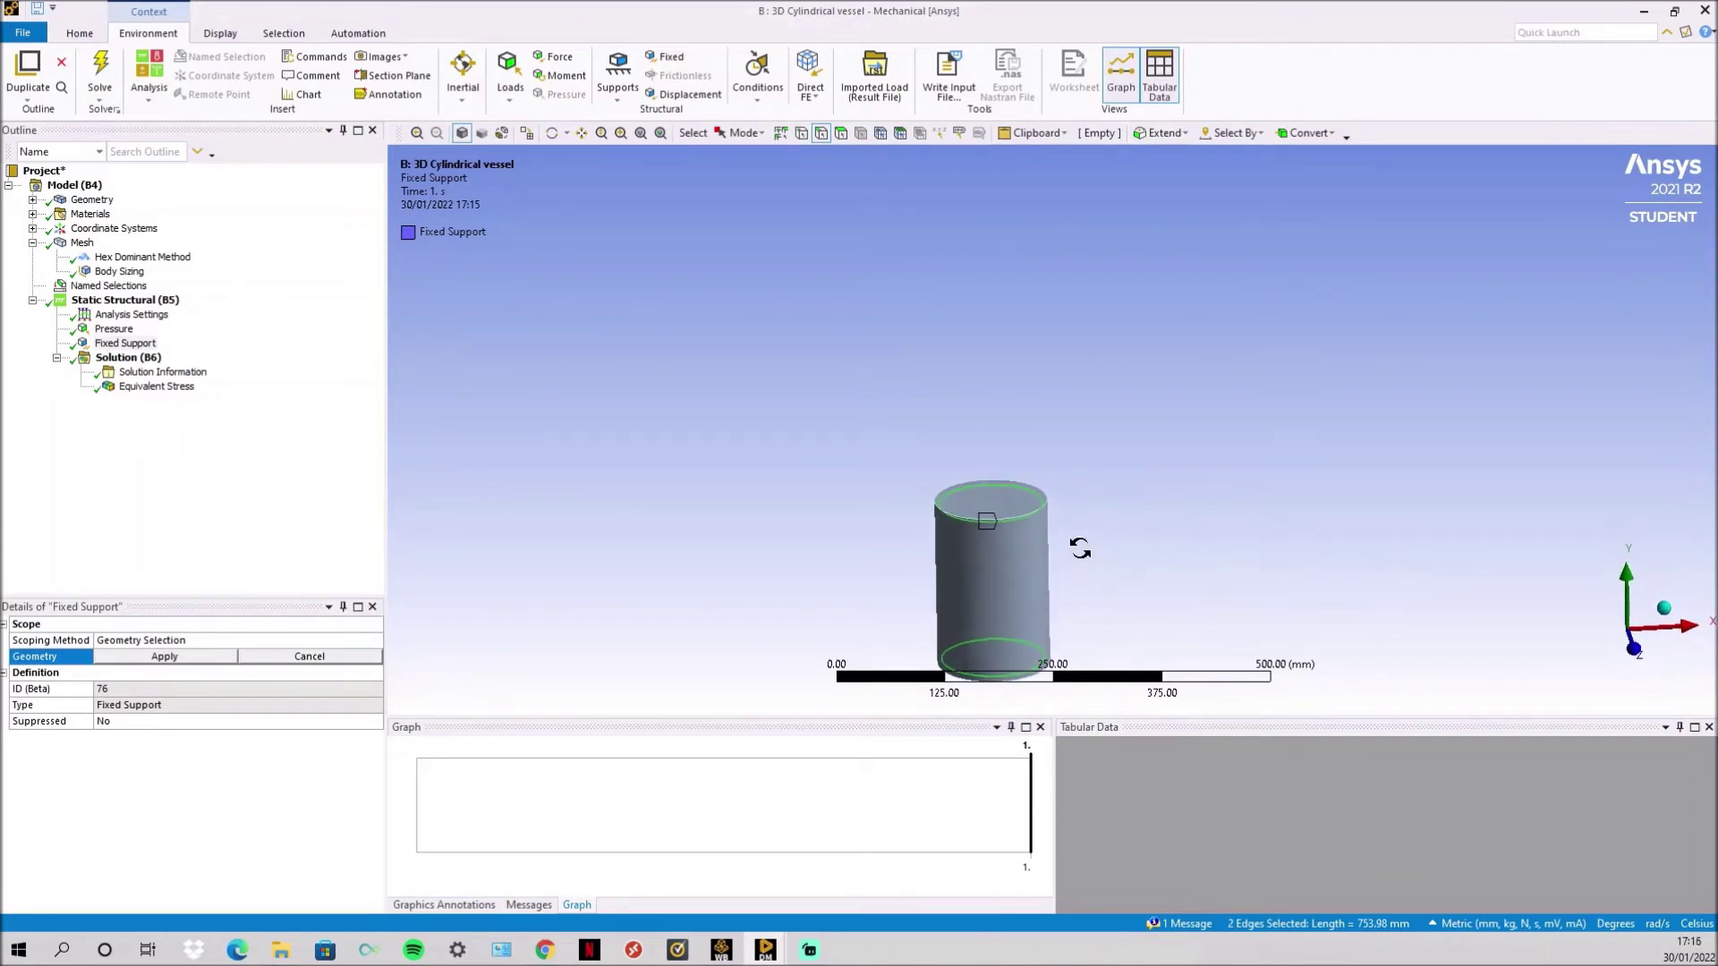
# View the 3D vessel's equivalent stress result from the front and return to the PDF's 2D versus 3D comparison table
pyautogui.click(157, 388)
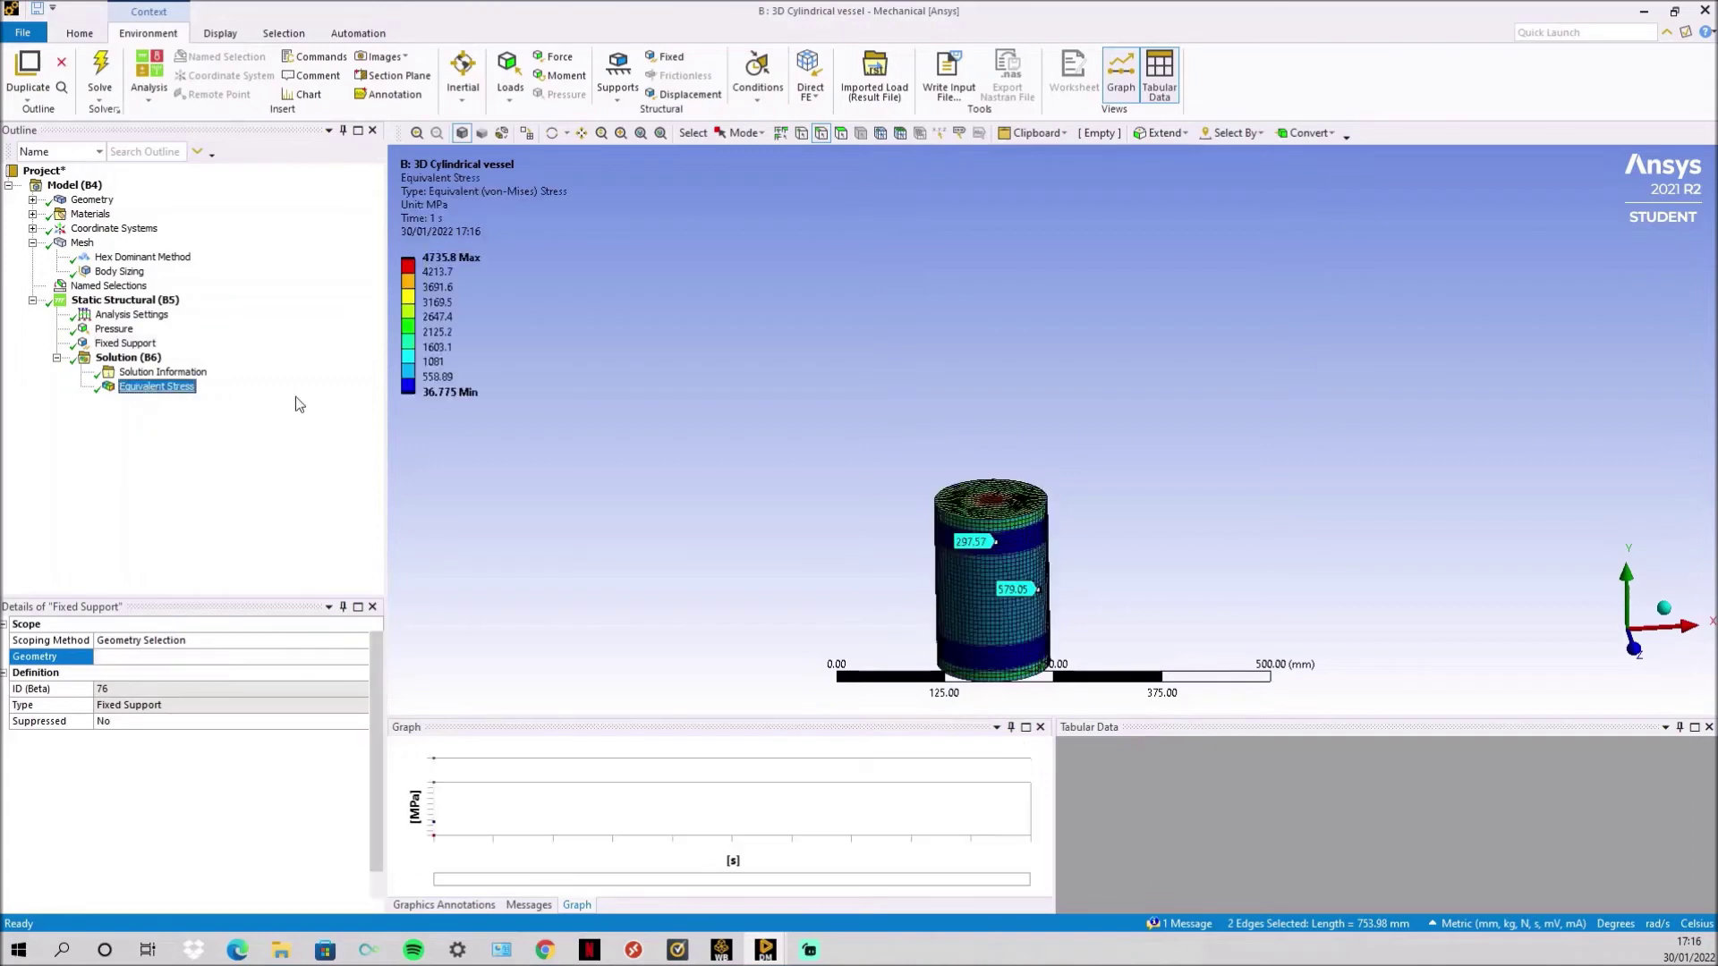
pyautogui.click(1562, 617)
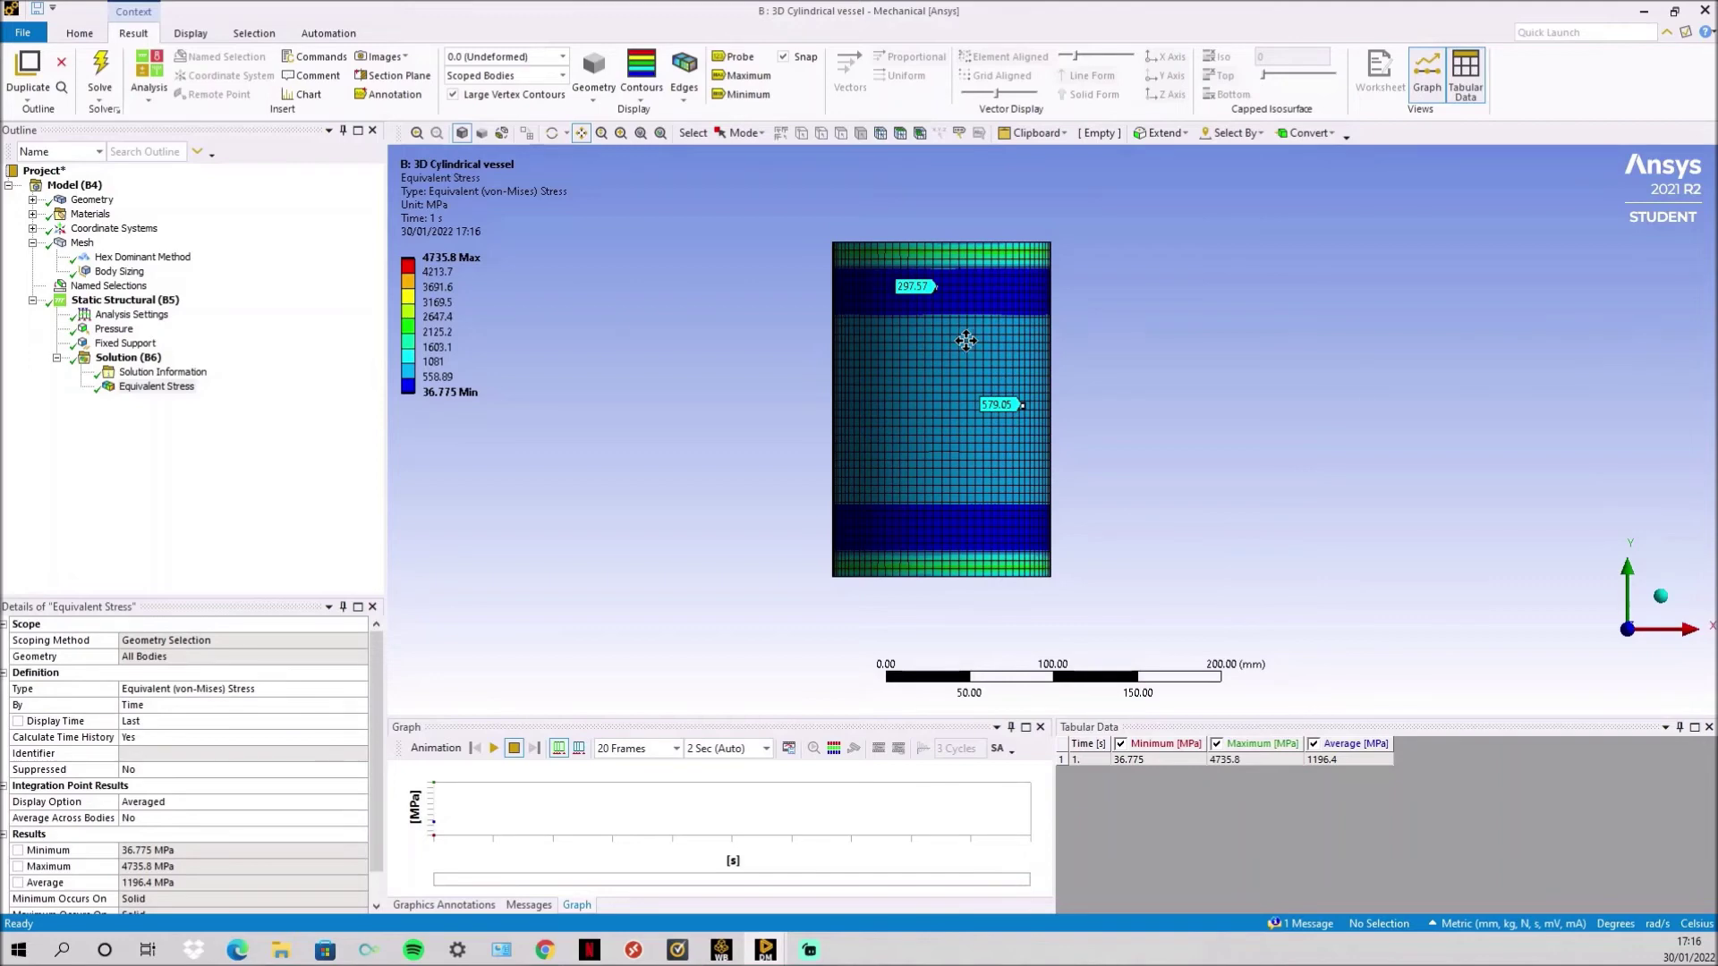
pyautogui.hotkey('alt', 'Tab')
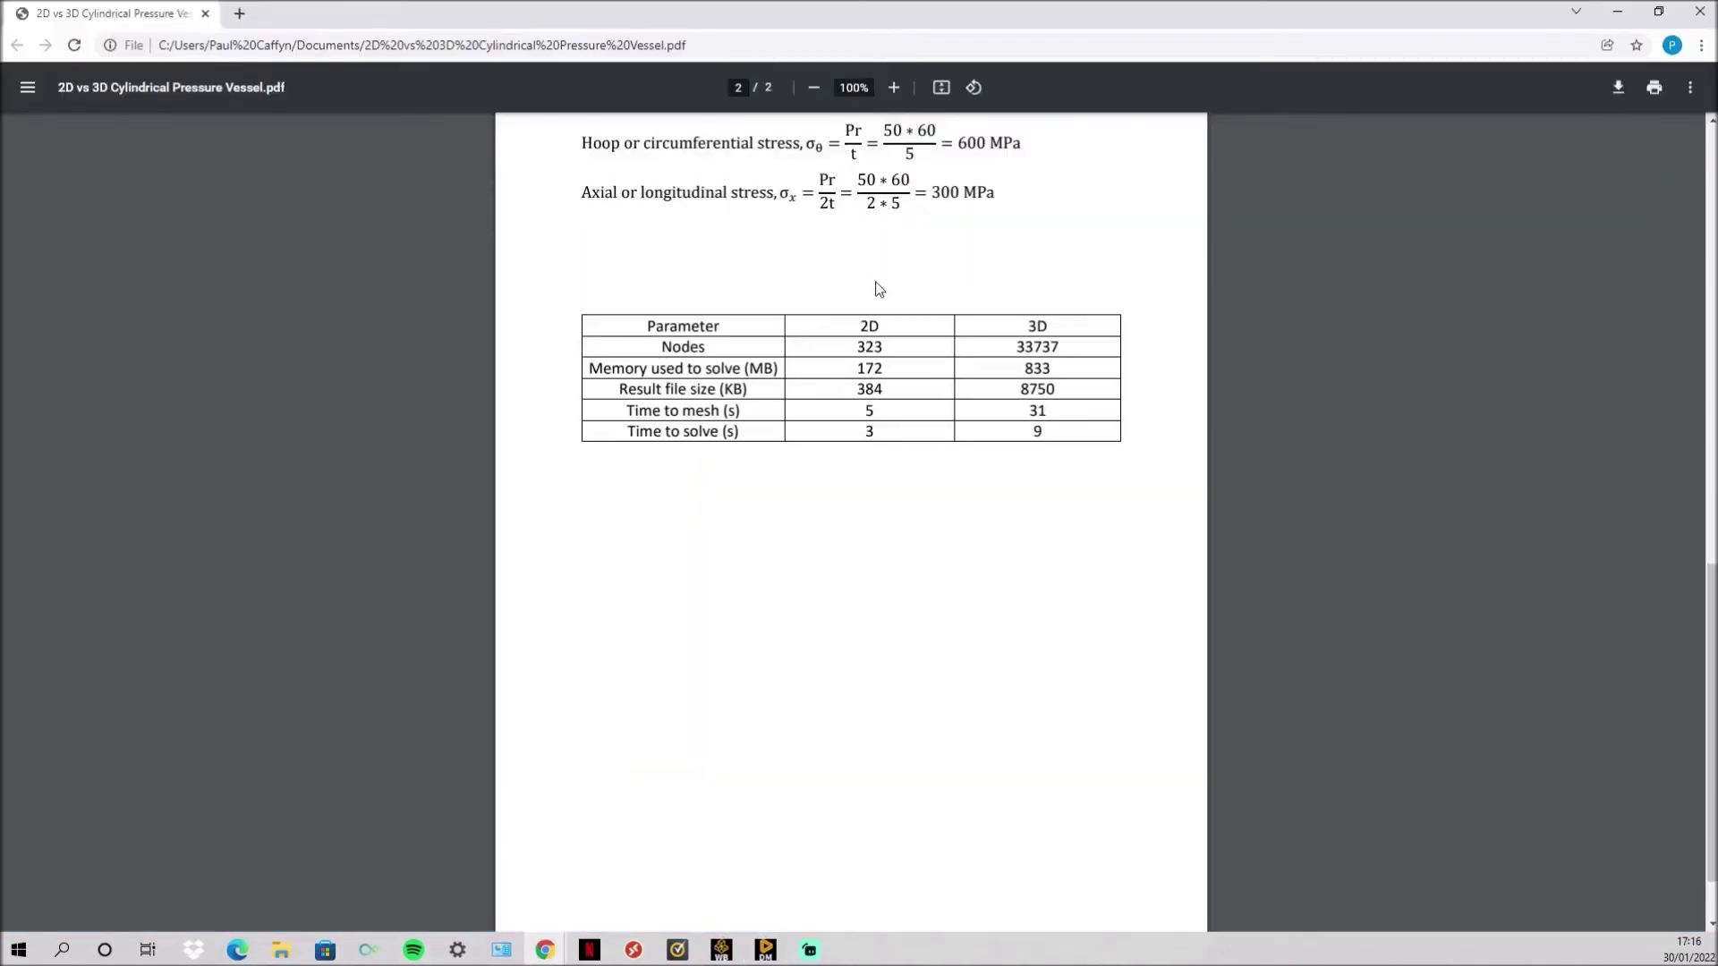